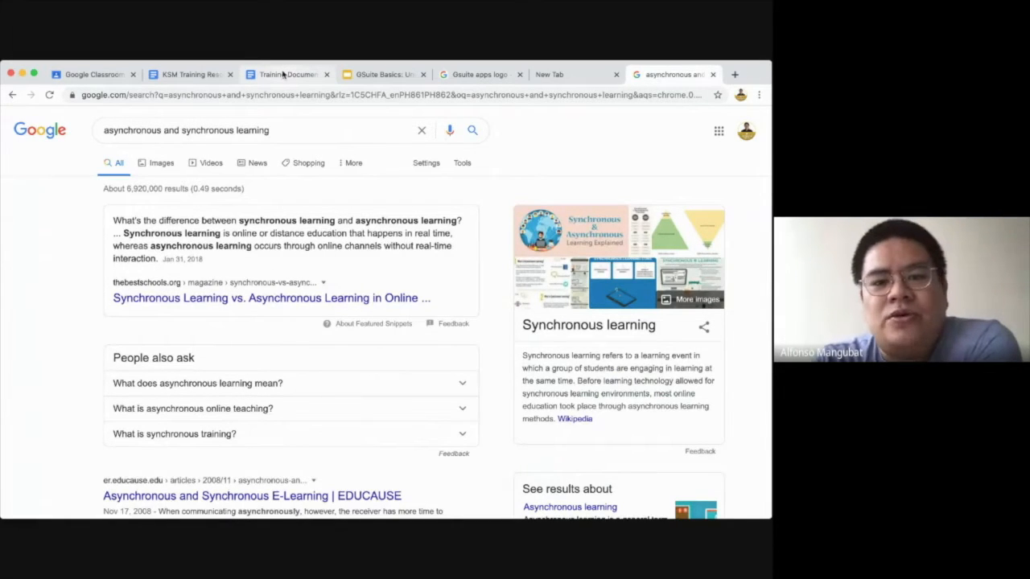
From the Training Document's Explore results, open the thebestschools.org article on synchronous versus asynchronous learning and dismiss its citizenship popup
click(283, 74)
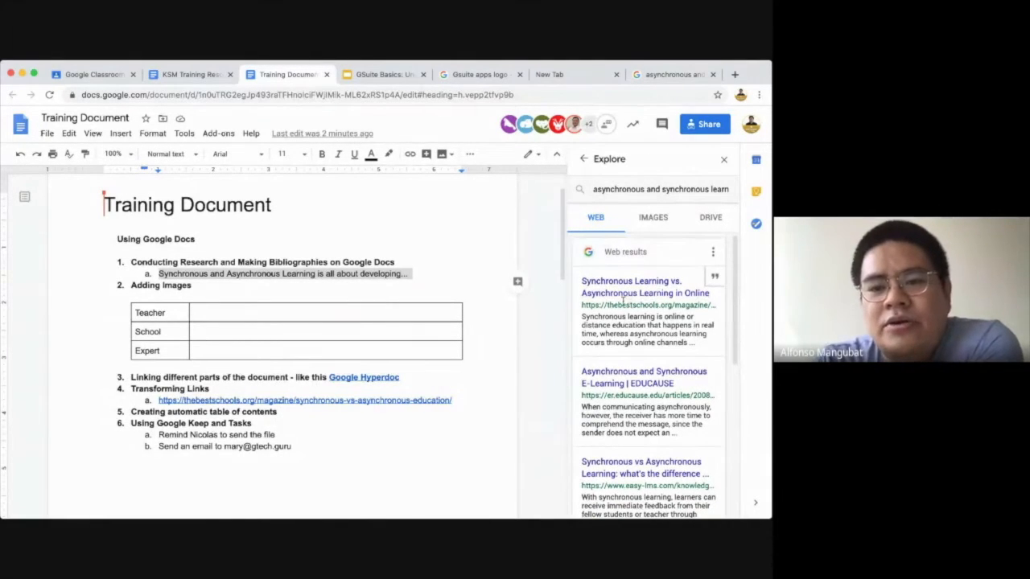
click(625, 297)
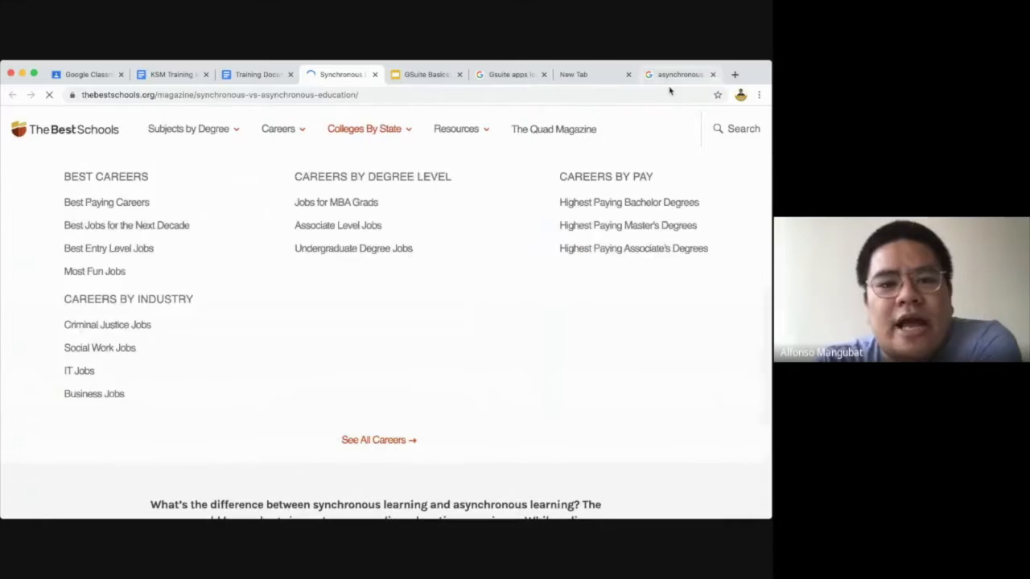
click(713, 74)
scroll(350, 202, down, 1)
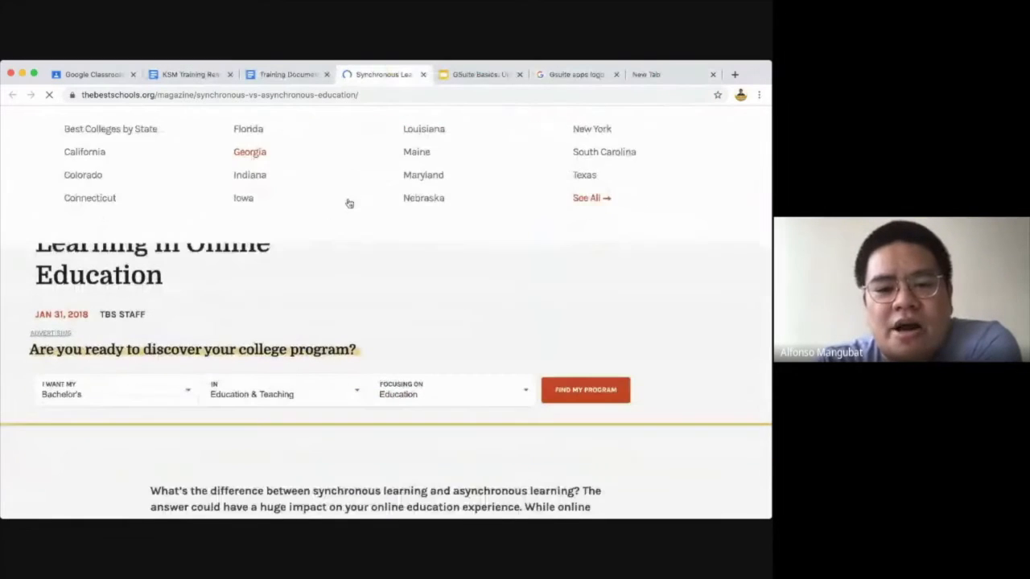
scroll(467, 310, down, 2)
scroll(467, 310, down, 4)
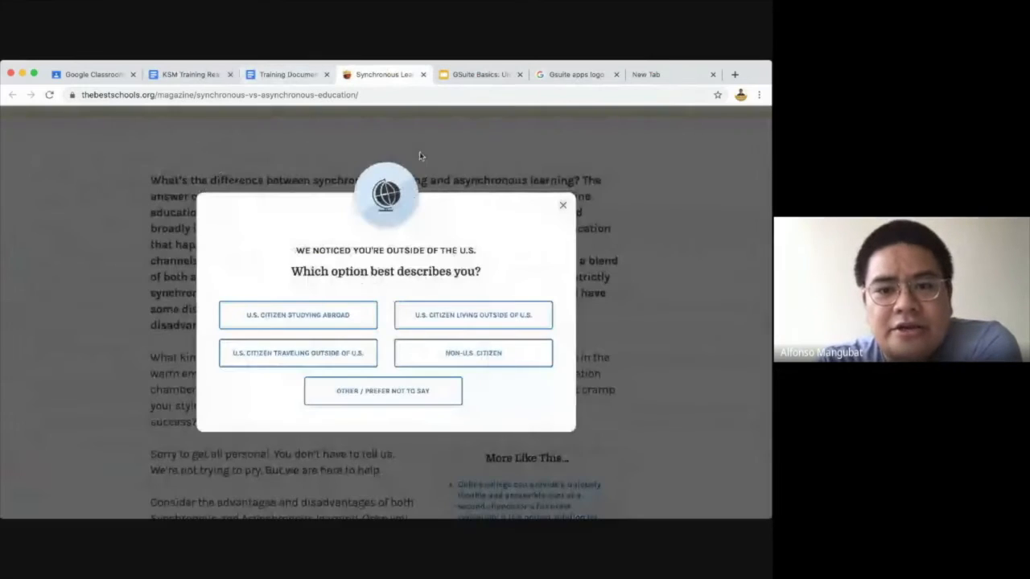
click(563, 205)
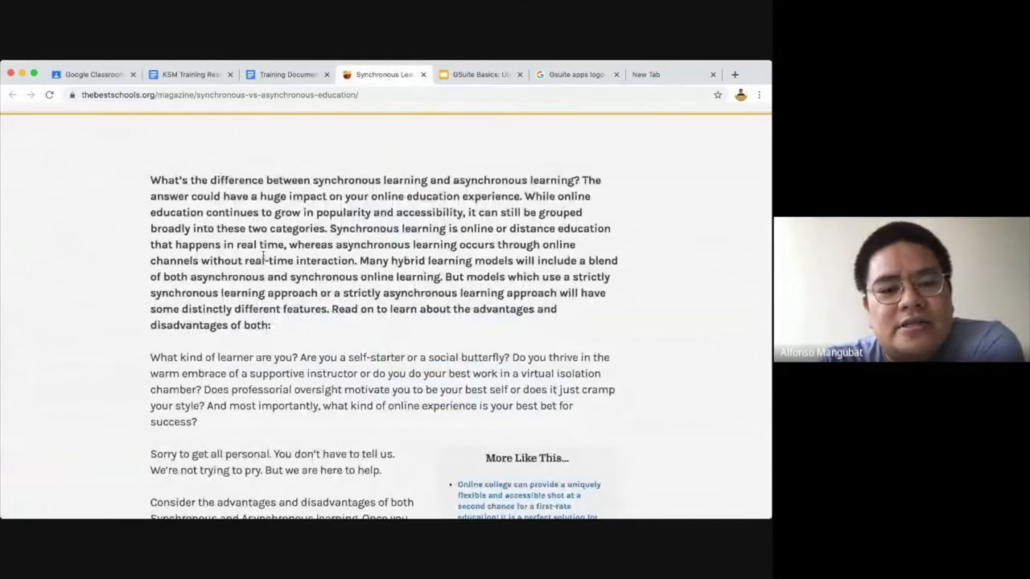
Copy the article paragraph starting "What kind of learner are you?" into the Training Document after "all about developing..." in item 1a
drag(149, 359, 269, 417)
key(super+c)
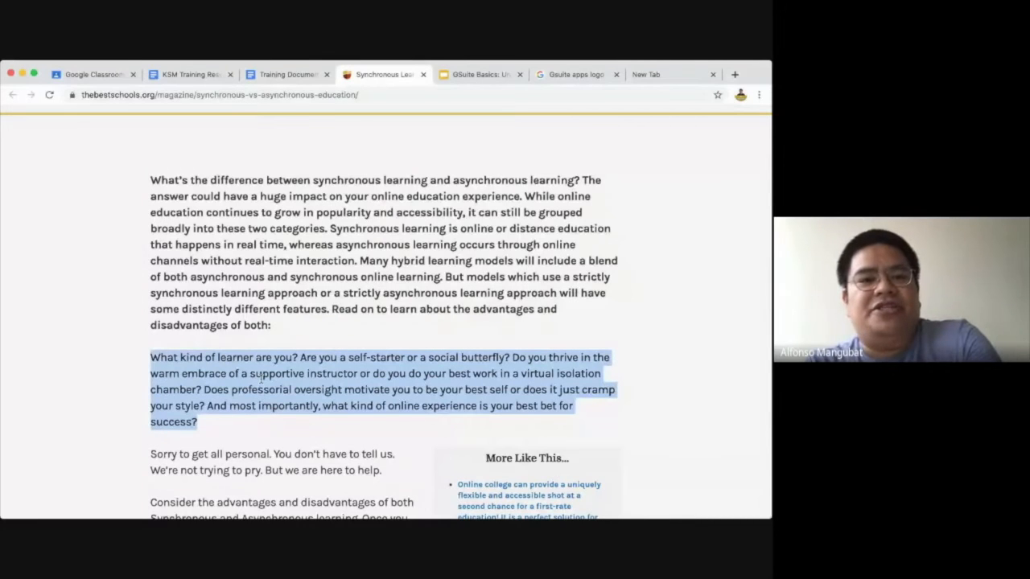
click(260, 74)
click(422, 274)
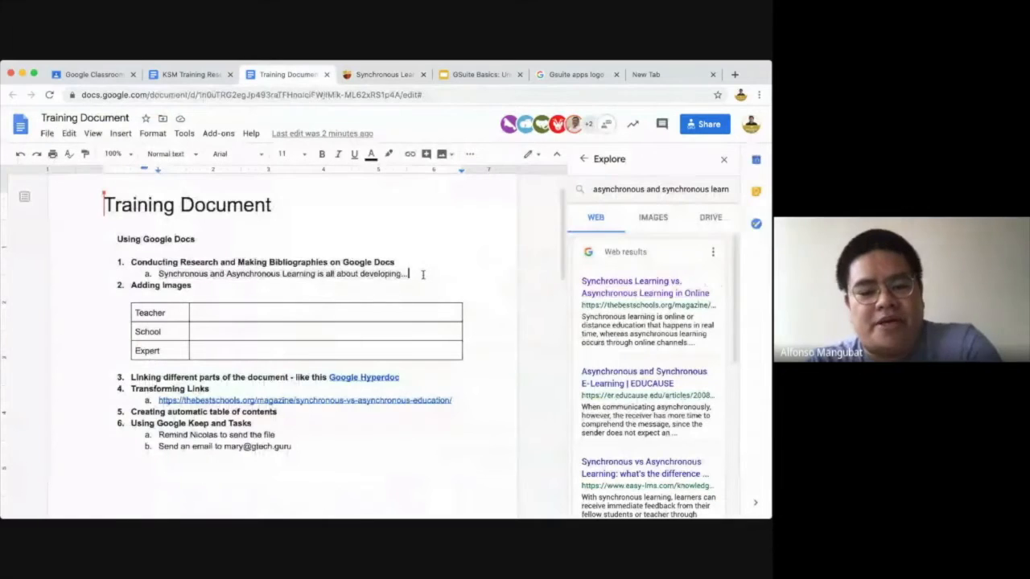
key(super+v)
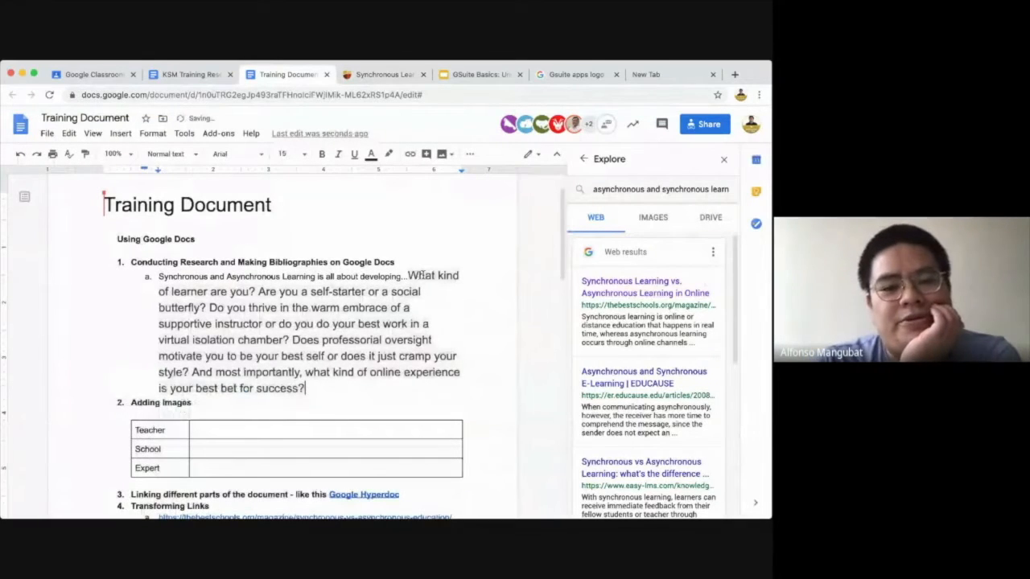
Cite the thebestschools.org Explore result as a footnote on the pasted paragraph
drag(323, 388, 411, 278)
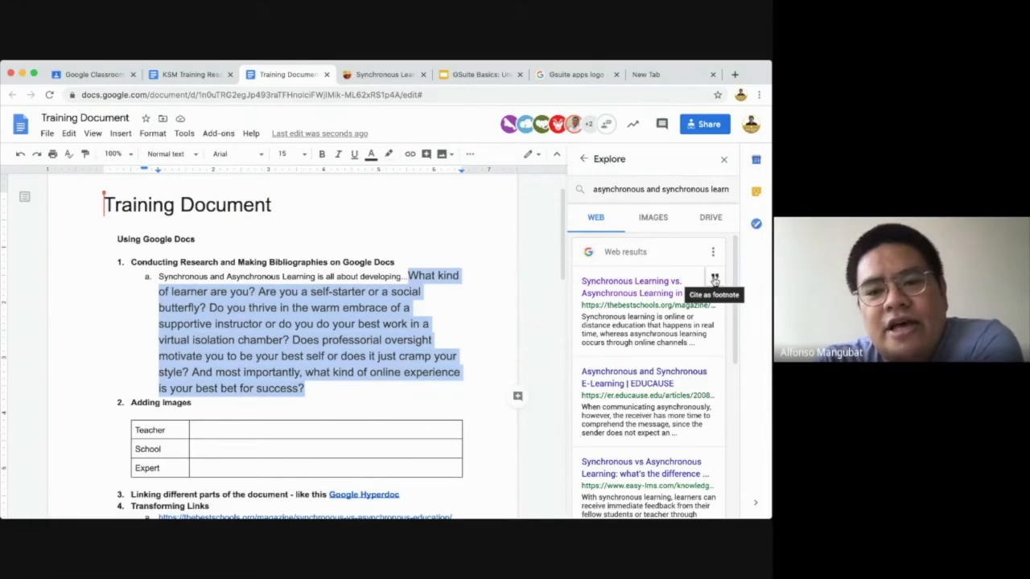
click(714, 279)
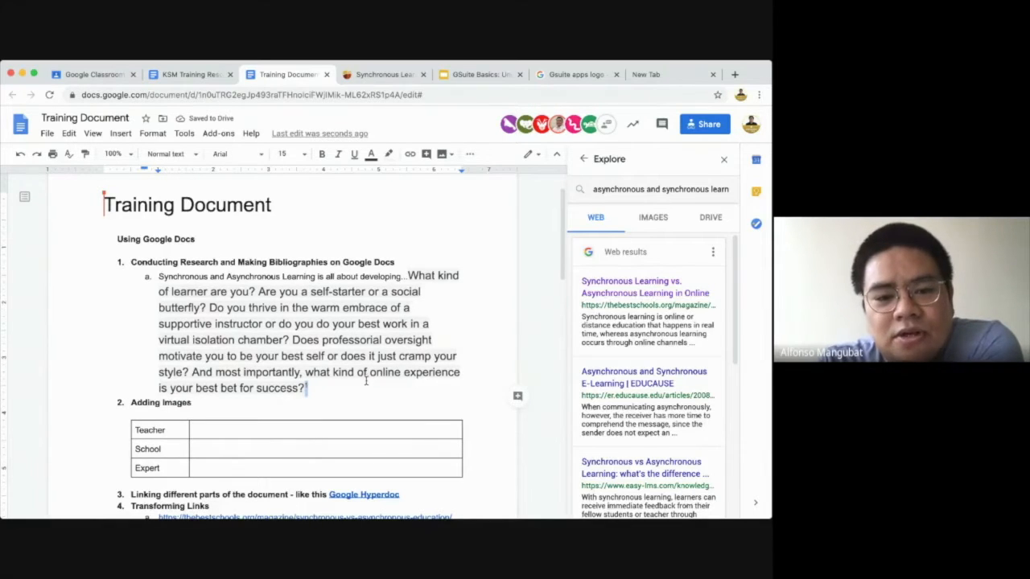
drag(310, 387, 306, 387)
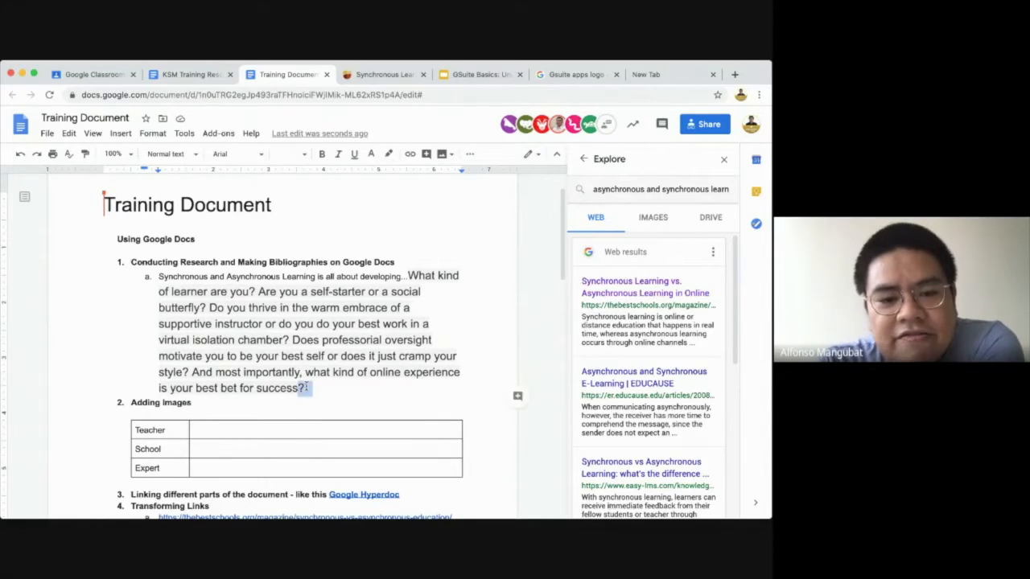
click(309, 387)
click(306, 386)
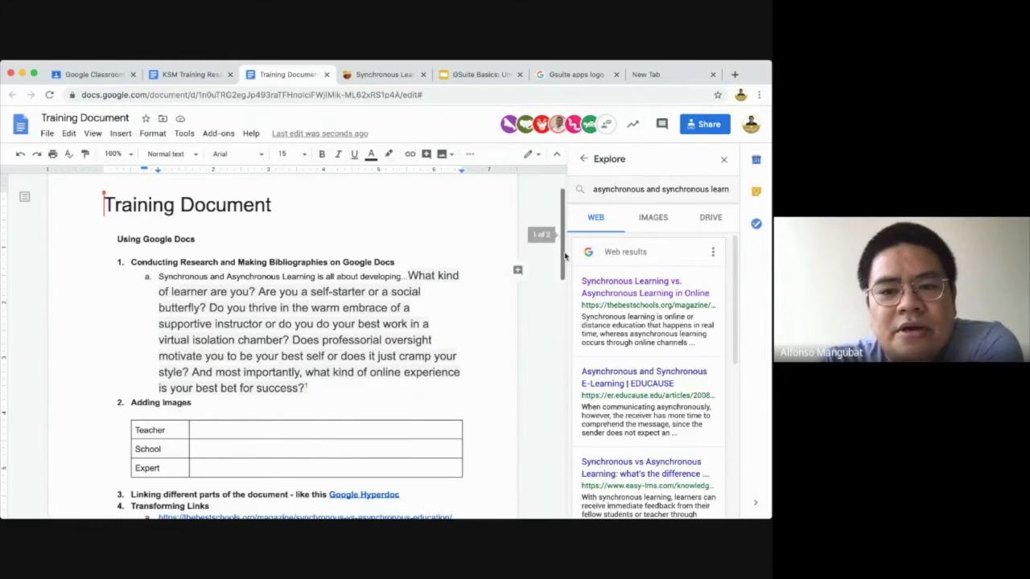
Examine the citation footnote at the foot of the first page and its reference mark after the pasted paragraph
scroll(563, 259, down, 1)
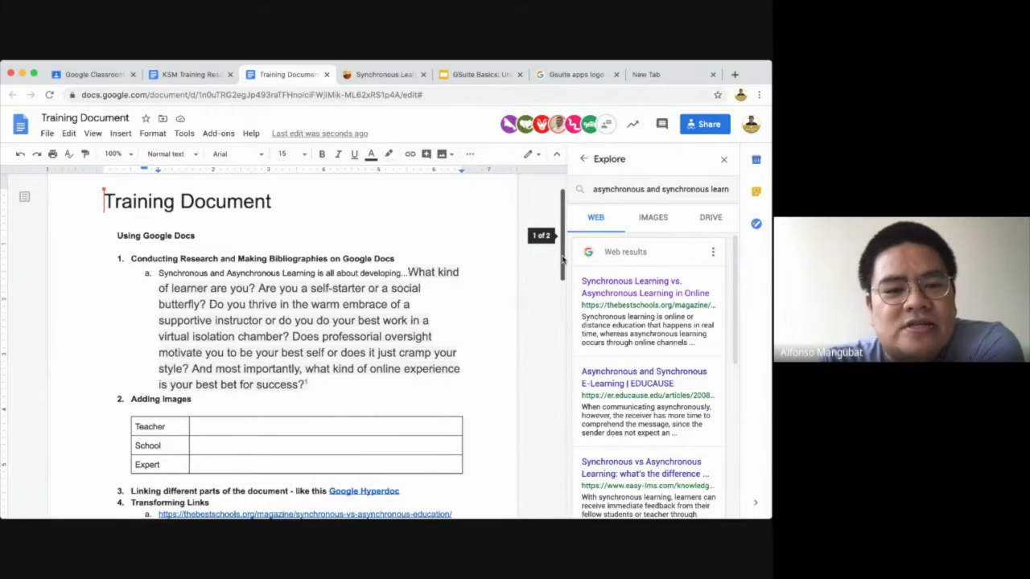
scroll(563, 259, down, 4)
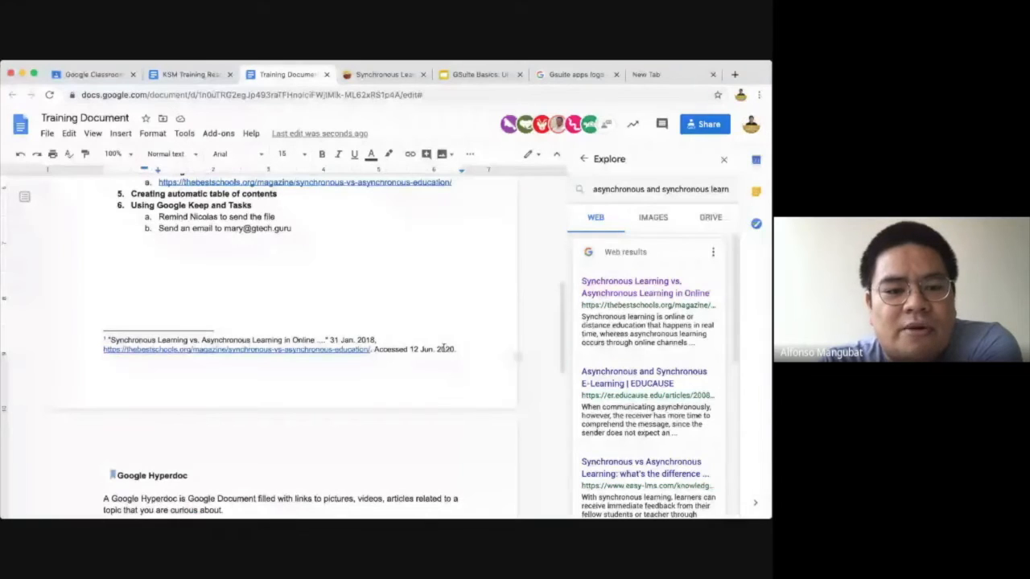
drag(107, 340, 456, 347)
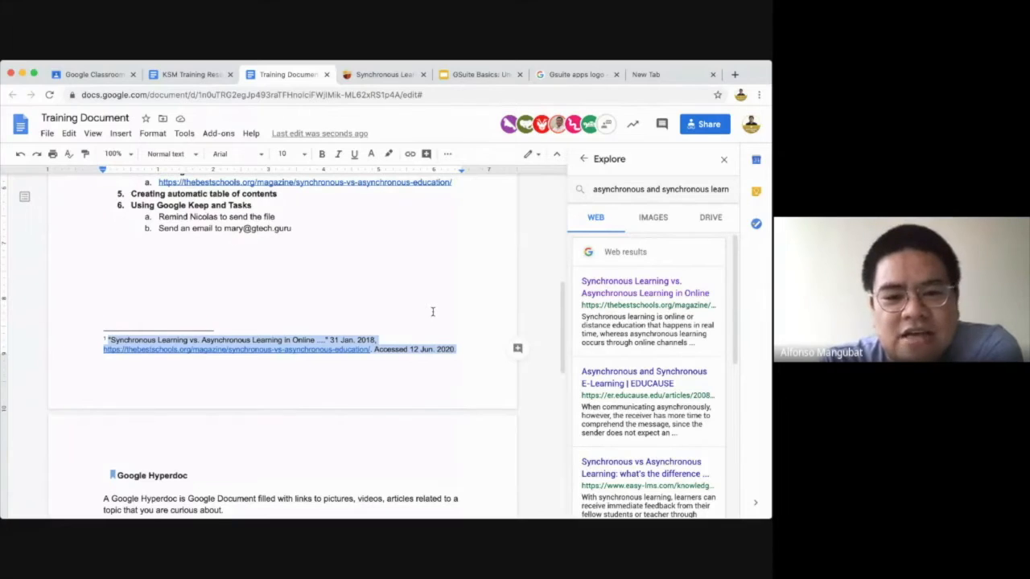
scroll(432, 311, up, 1)
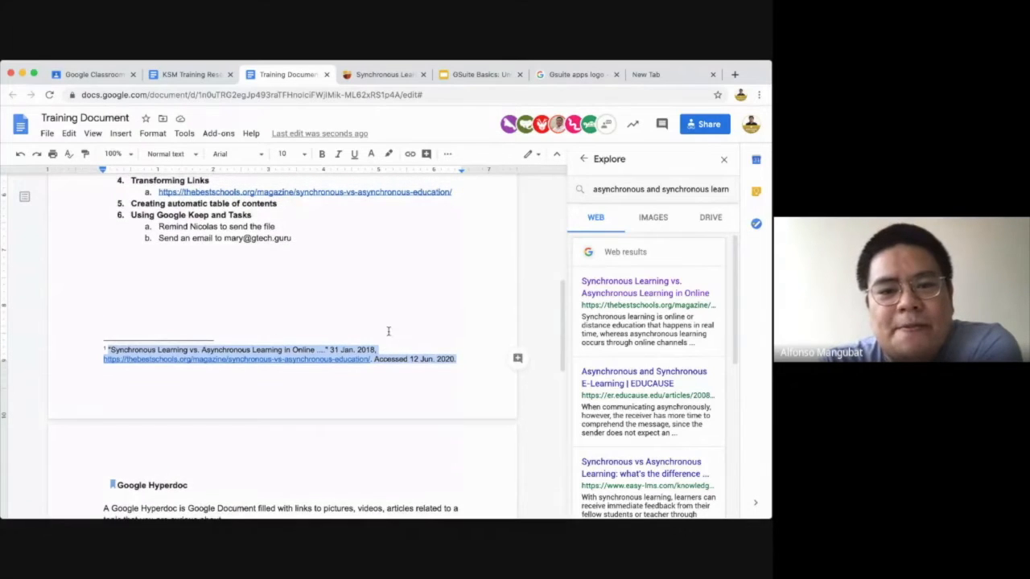
scroll(388, 330, up, 2)
scroll(388, 330, up, 3)
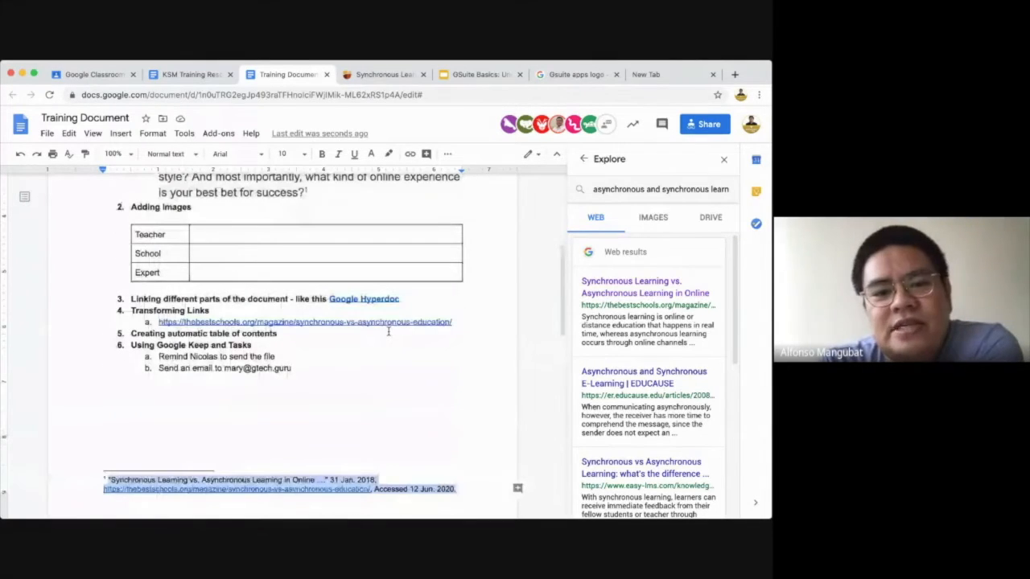
scroll(388, 330, down, 1)
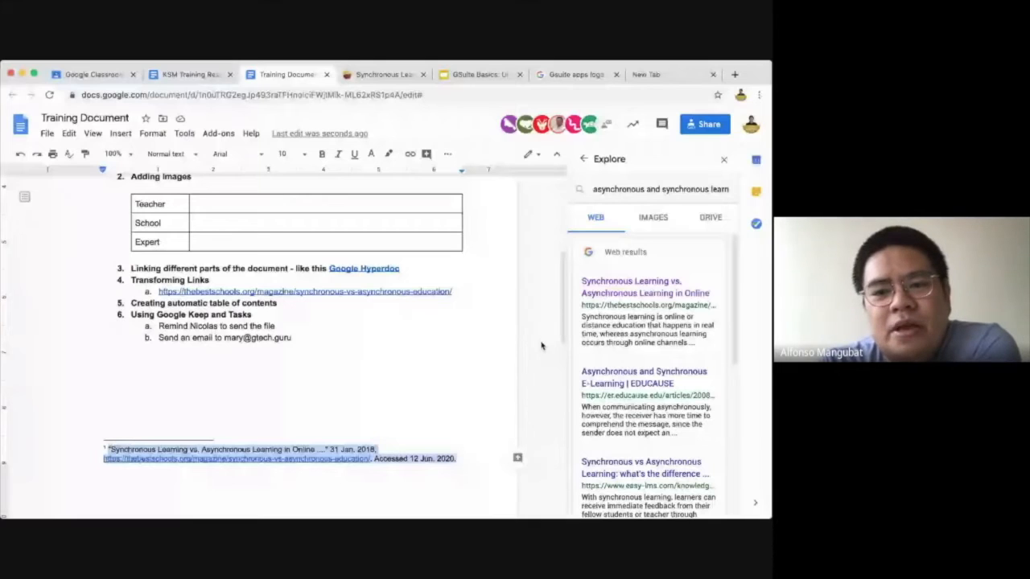
scroll(542, 346, up, 3)
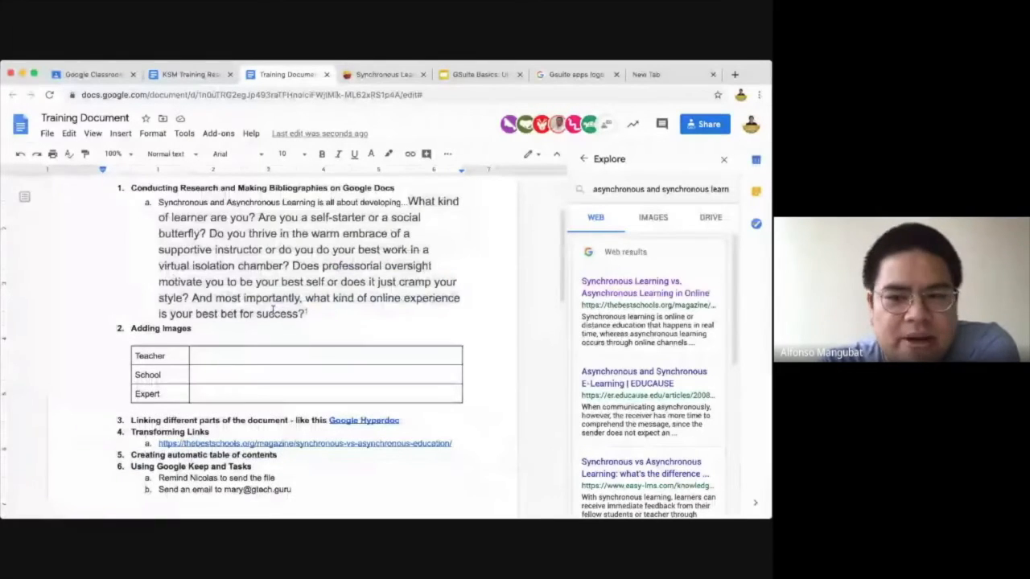
scroll(541, 345, up, 3)
scroll(191, 437, down, 4)
scroll(191, 437, down, 2)
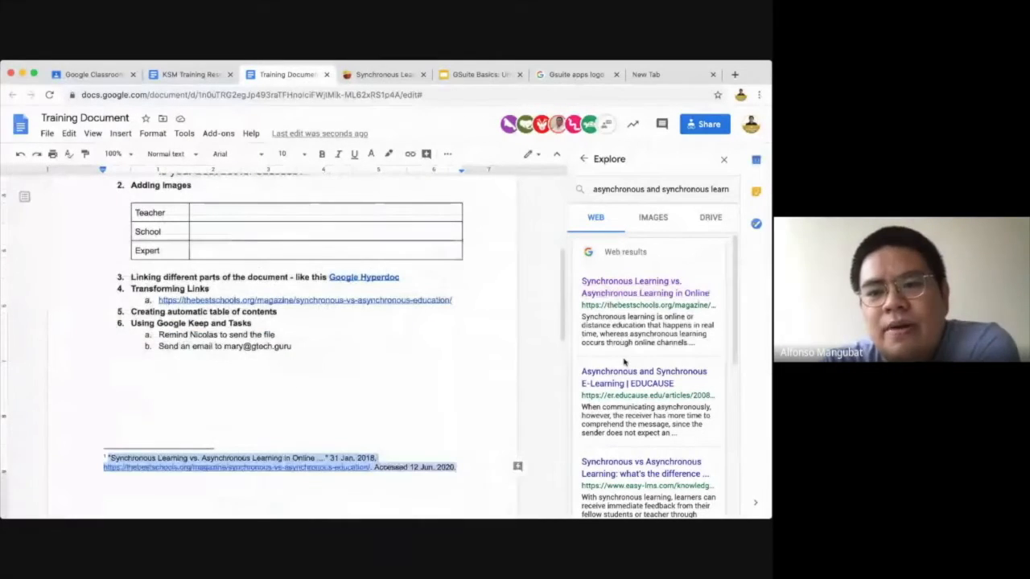
Change the Explore citation format to APA and cite the thebestschools.org result again as a second footnote after the pasted paragraph
click(695, 264)
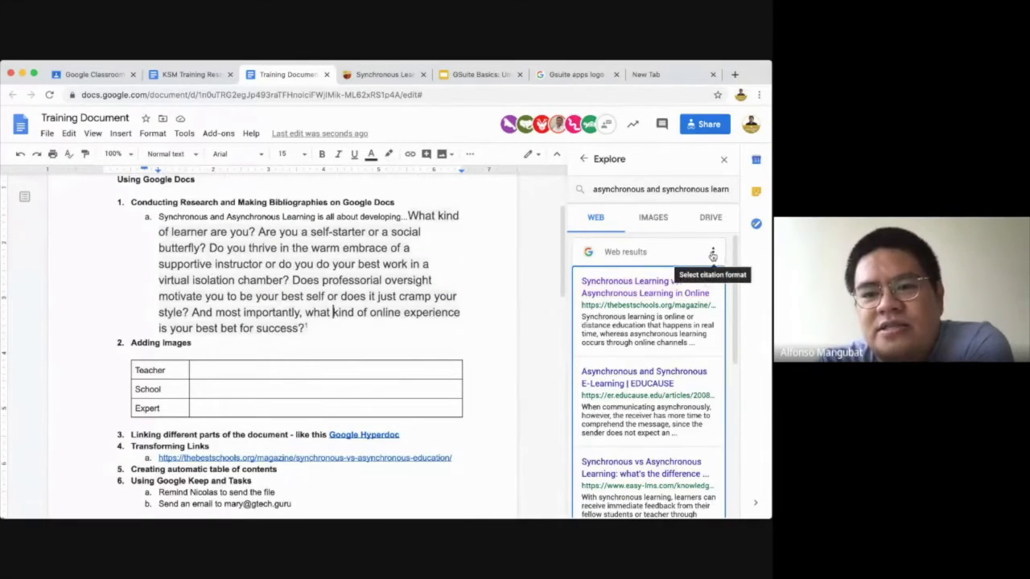
click(716, 253)
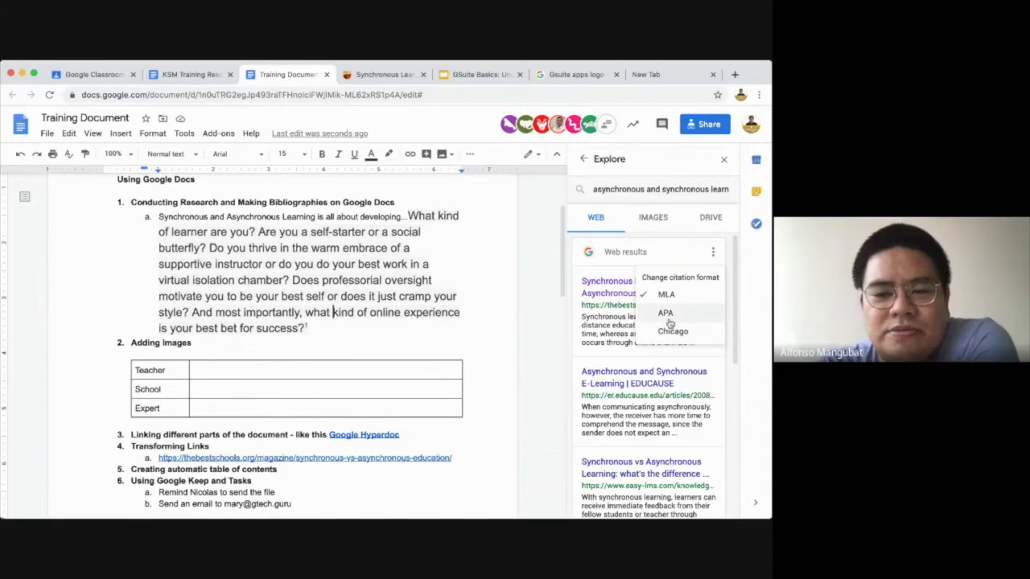
click(668, 319)
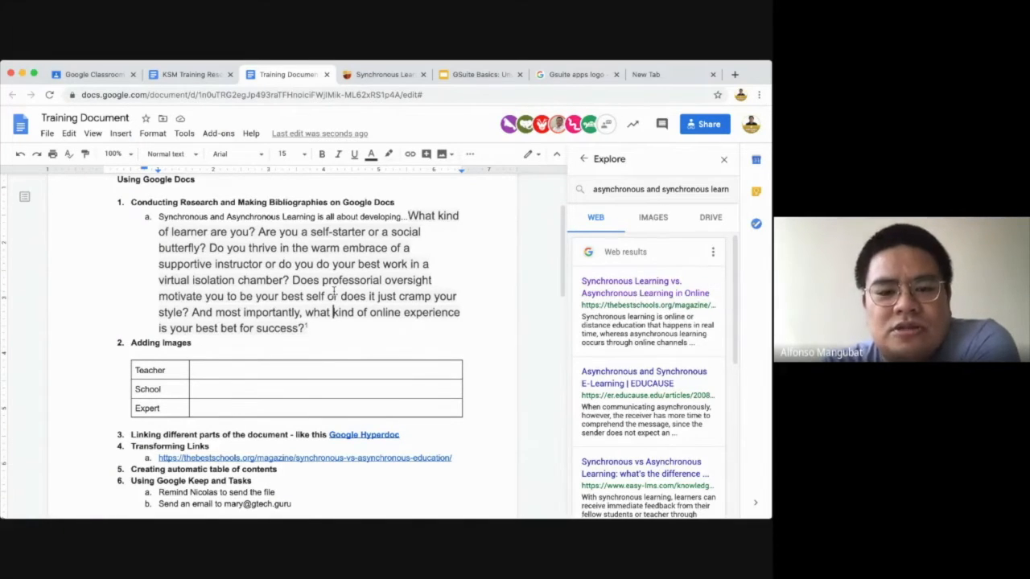
scroll(334, 290, down, 5)
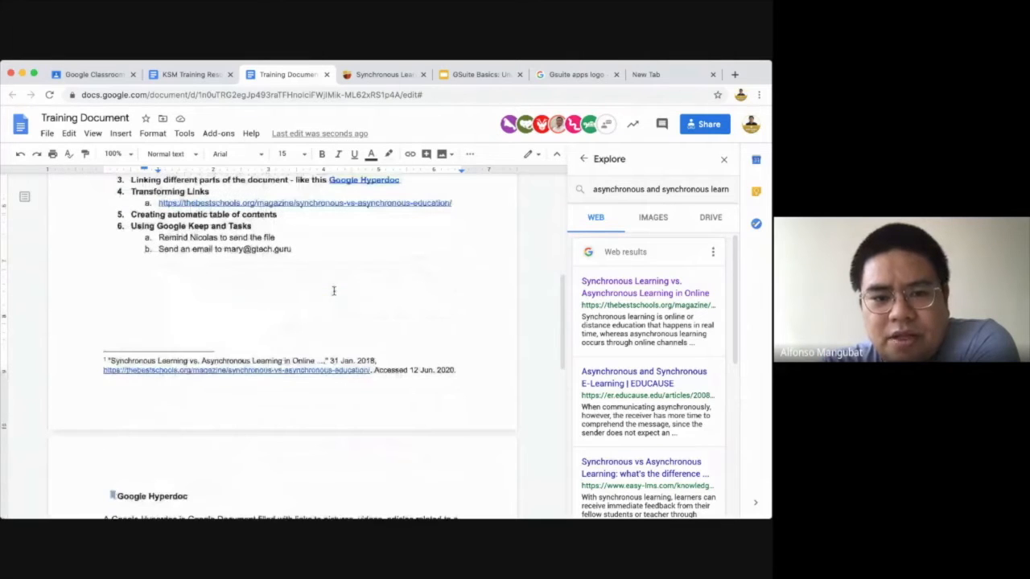
scroll(334, 290, up, 4)
scroll(334, 291, up, 2)
click(726, 280)
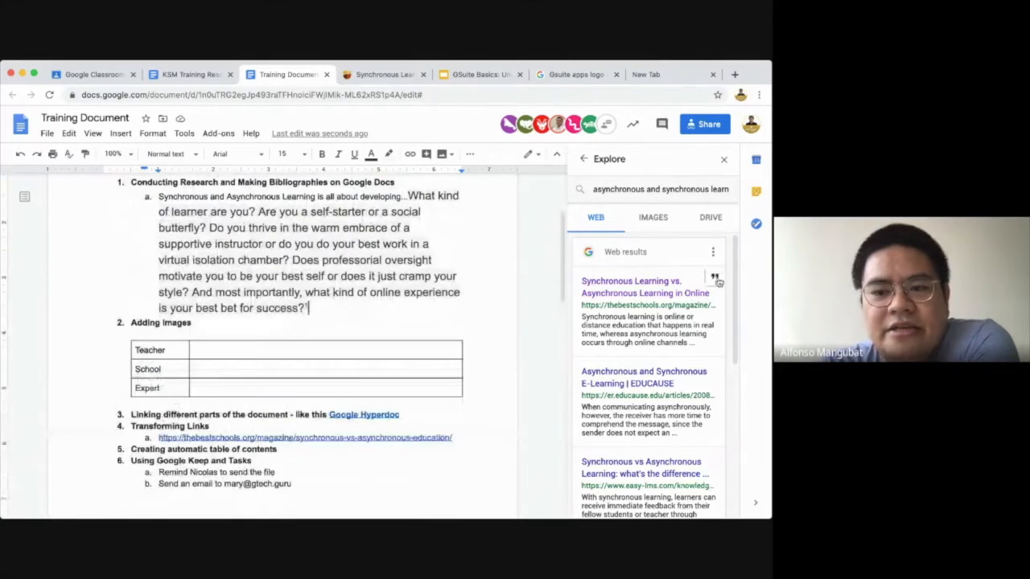
scroll(254, 258, down, 1)
scroll(254, 260, down, 4)
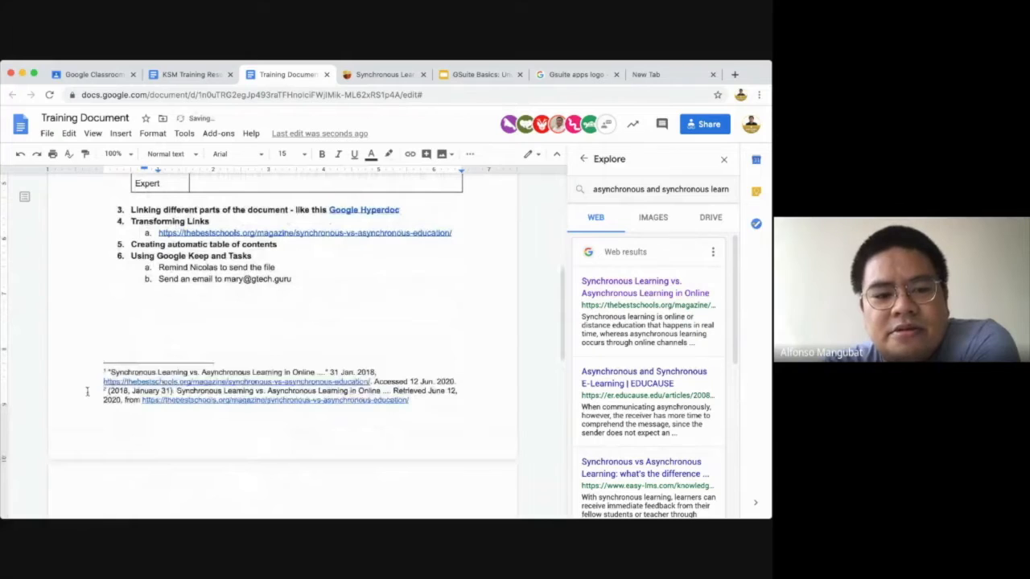
drag(145, 391, 423, 418)
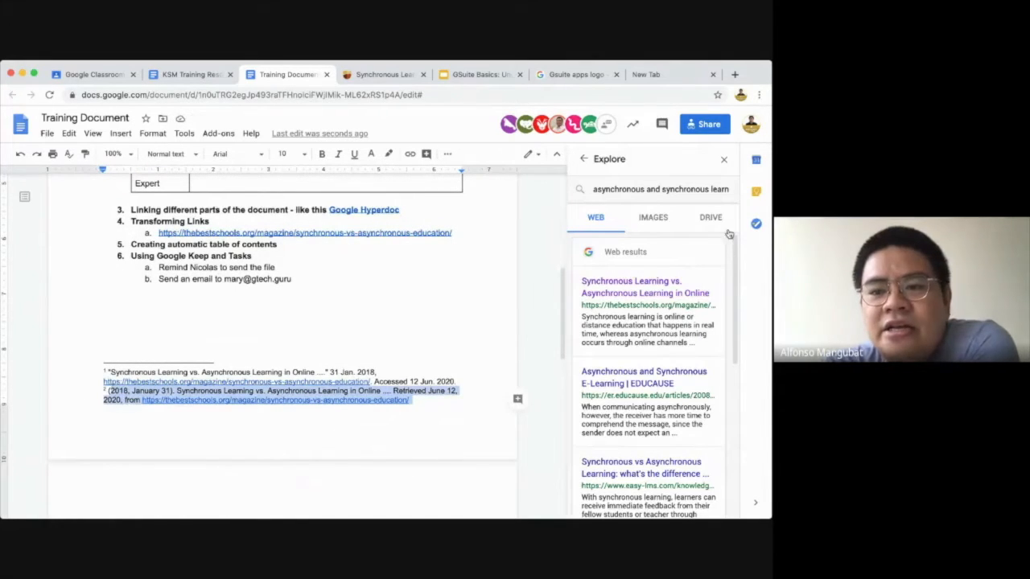
Review the available citation formats and compare the original sentence in item 1a with the pasted, cited passage
click(480, 266)
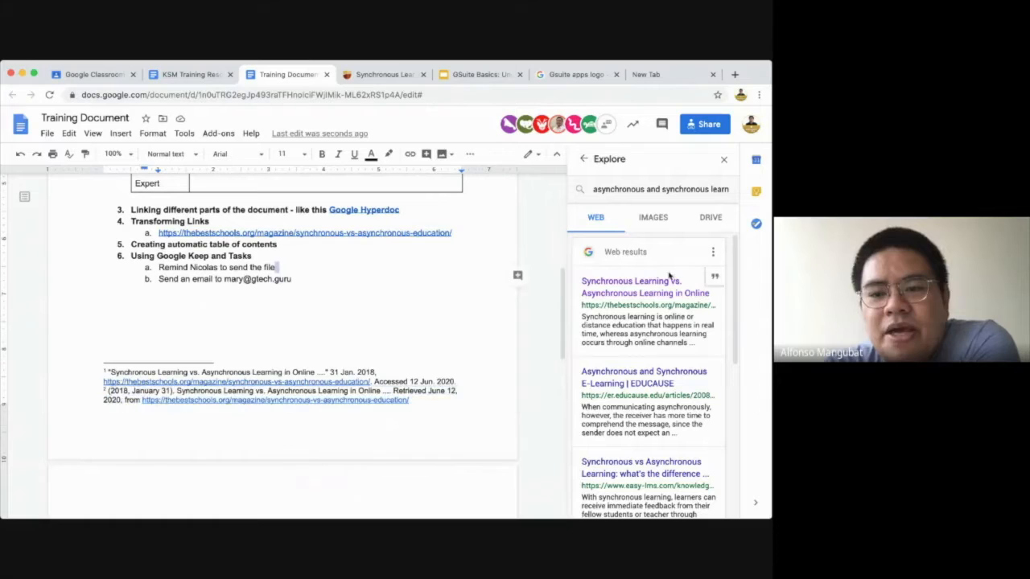
click(712, 252)
scroll(175, 306, up, 1)
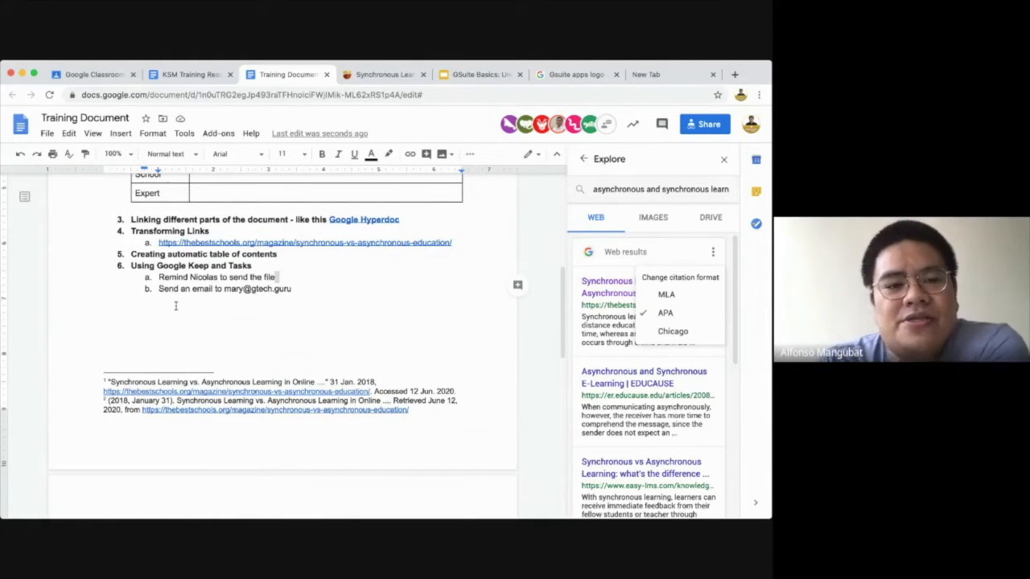
scroll(175, 305, up, 5)
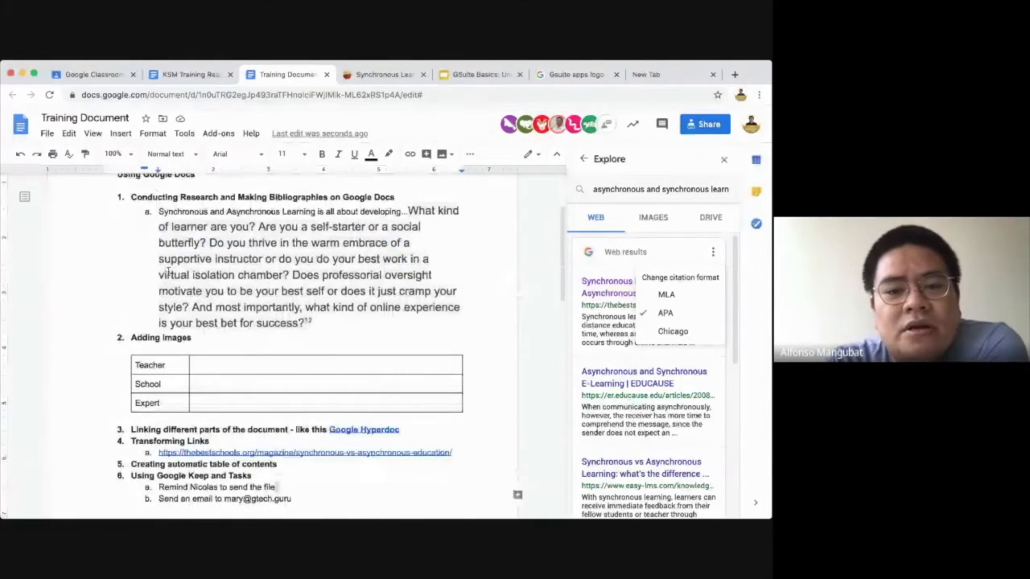
drag(408, 211, 341, 247)
click(391, 262)
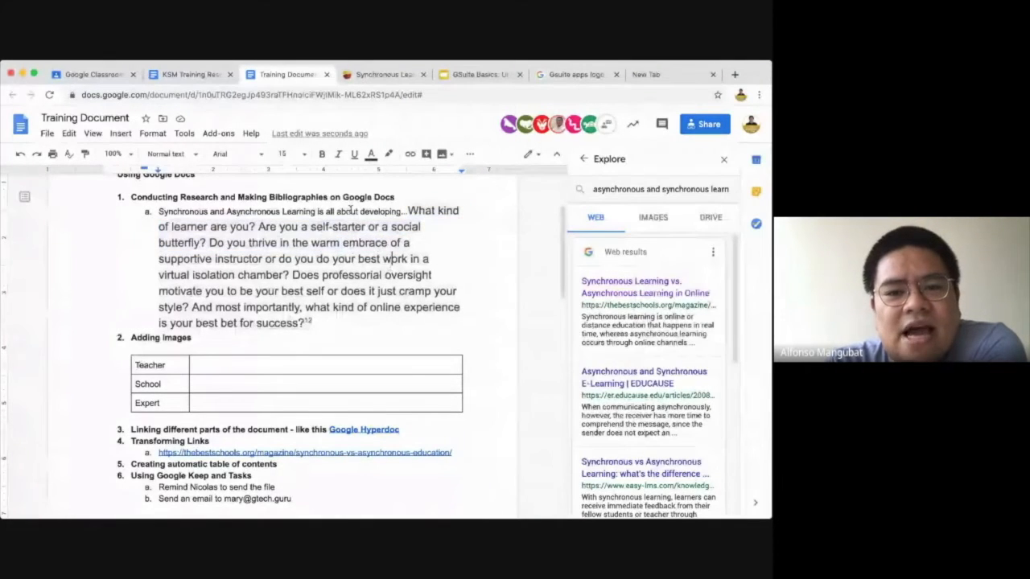
scroll(343, 218, up, 1)
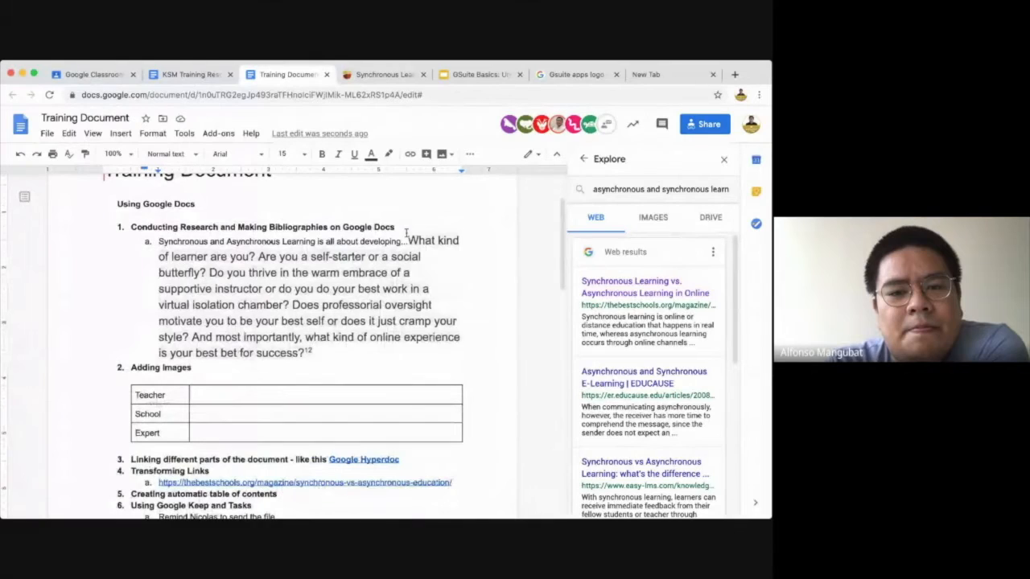
drag(157, 241, 408, 241)
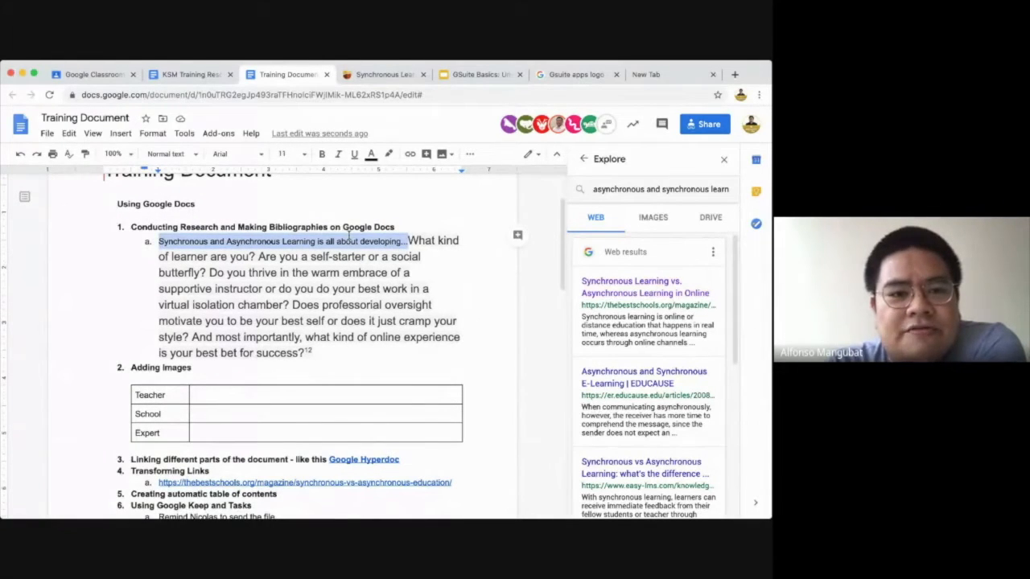
scroll(194, 234, up, 1)
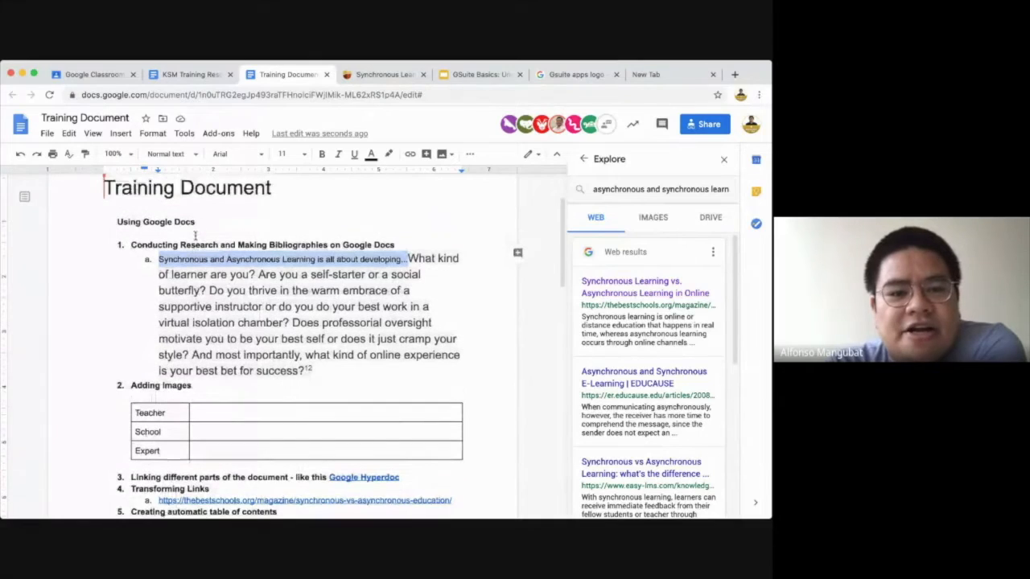
click(416, 267)
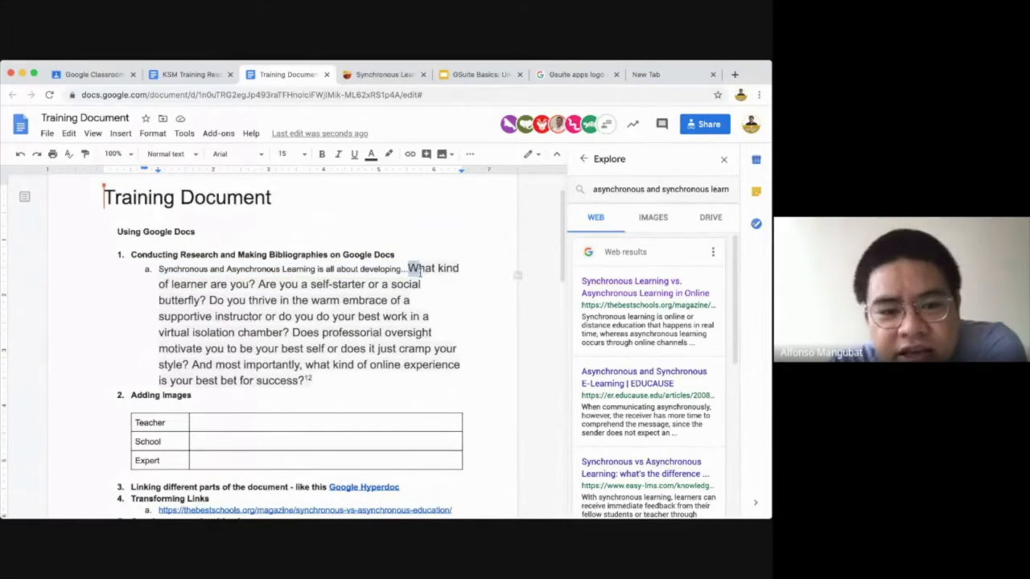
Apply the Normal text style to the pasted passage in item 1a
drag(408, 268, 314, 378)
click(382, 344)
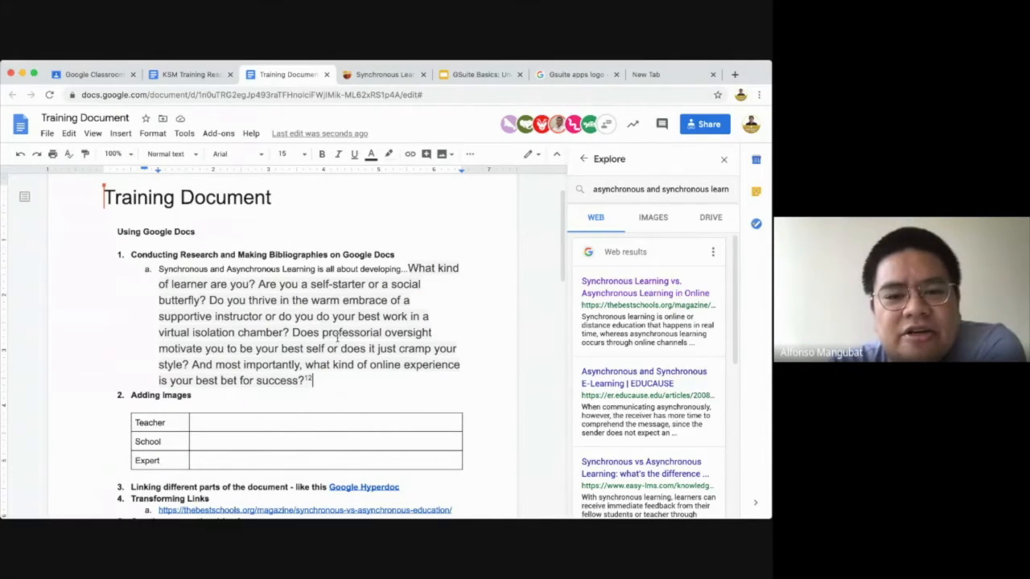
click(320, 378)
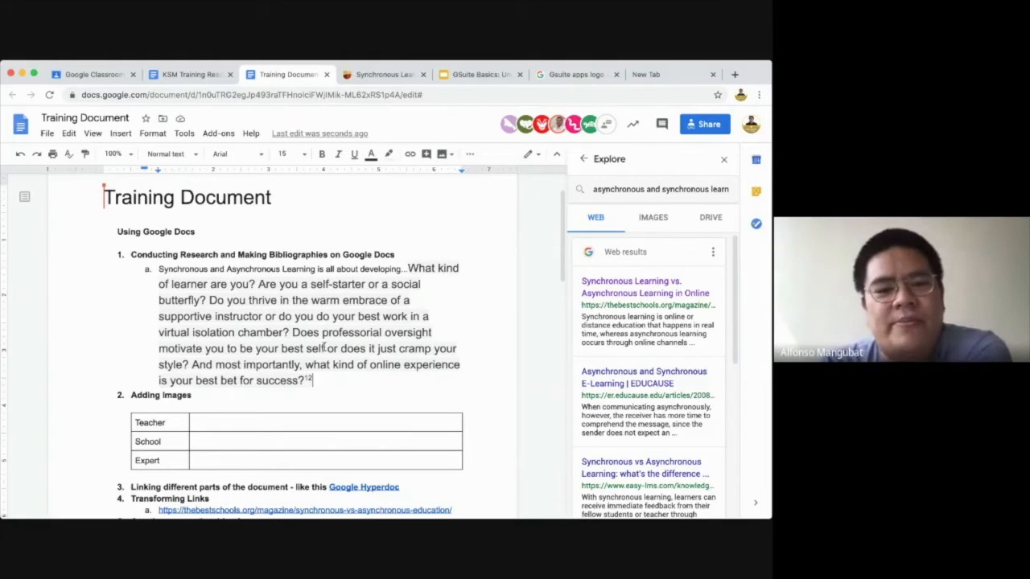
scroll(403, 295, up, 1)
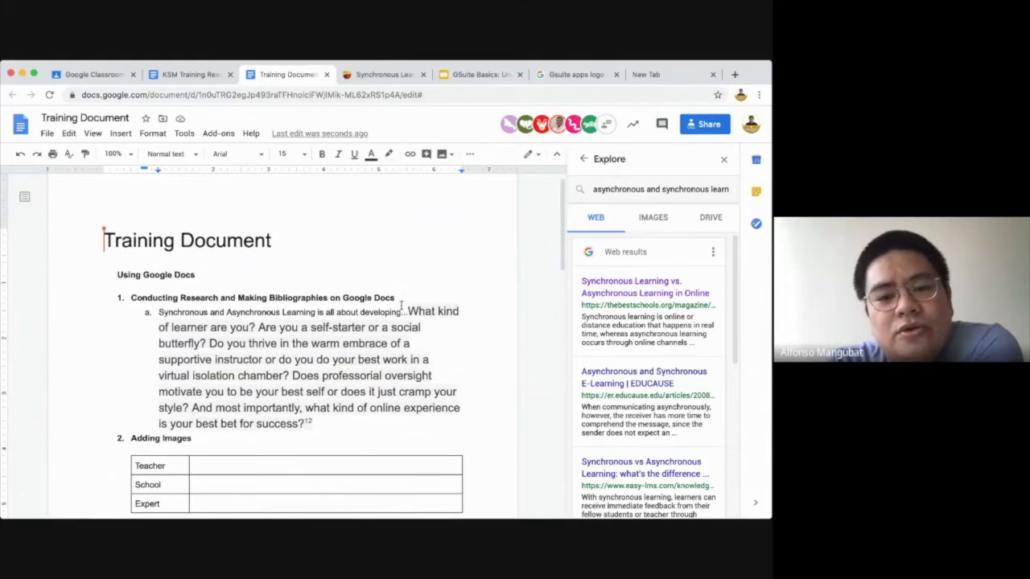
drag(408, 311, 307, 422)
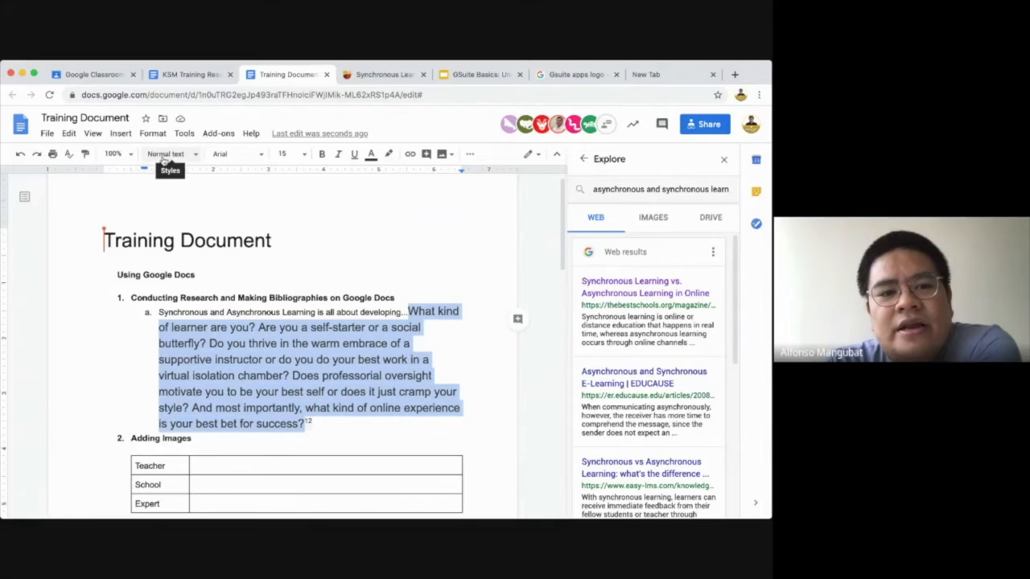
click(165, 154)
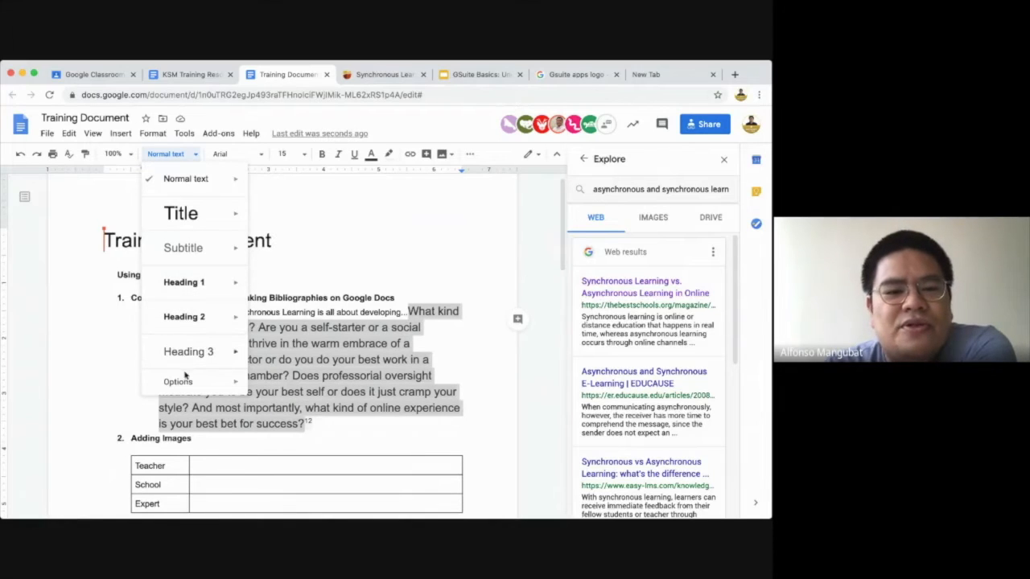
mouse_move(230, 388)
mouse_move(200, 366)
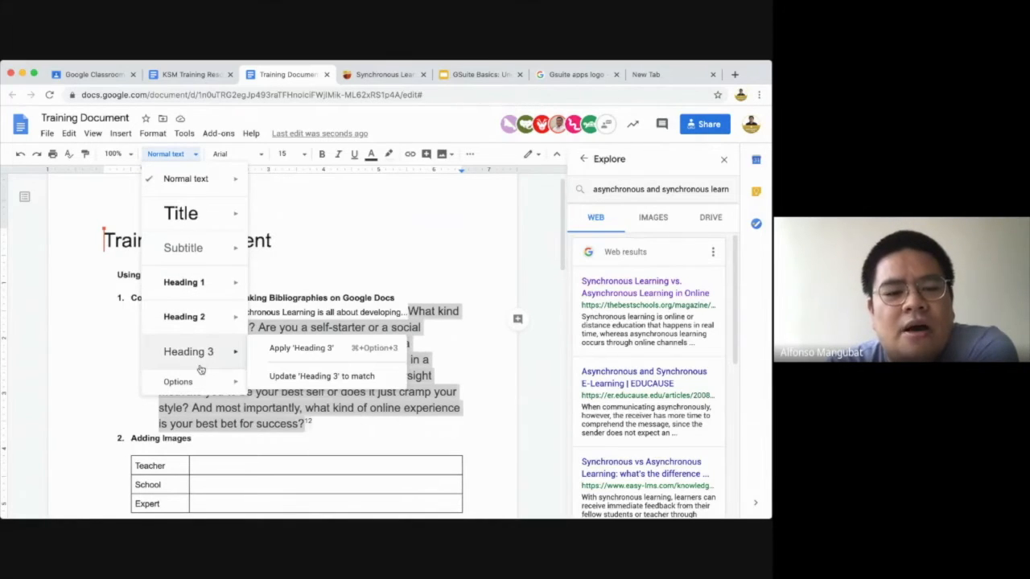
mouse_move(198, 177)
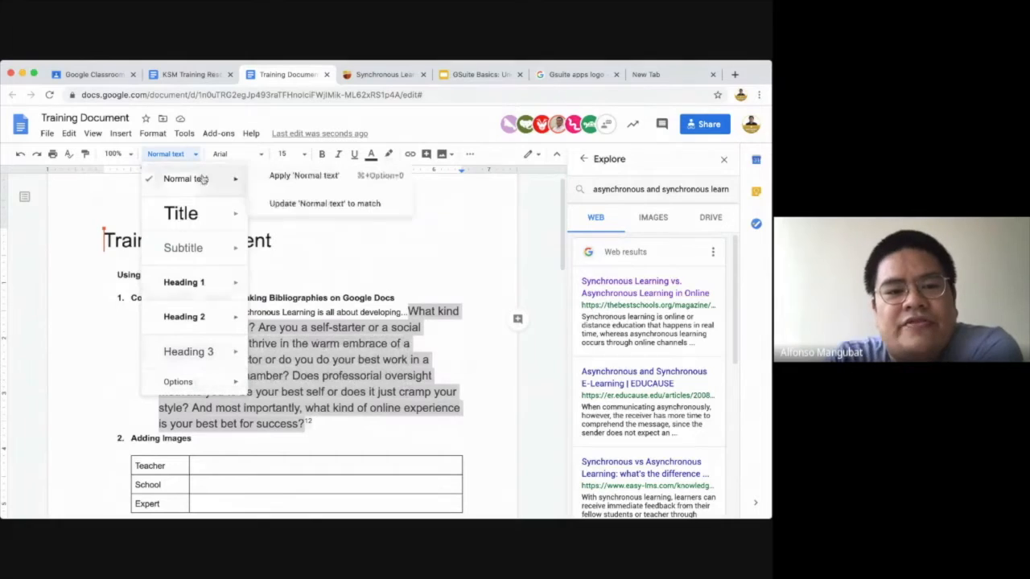
click(285, 177)
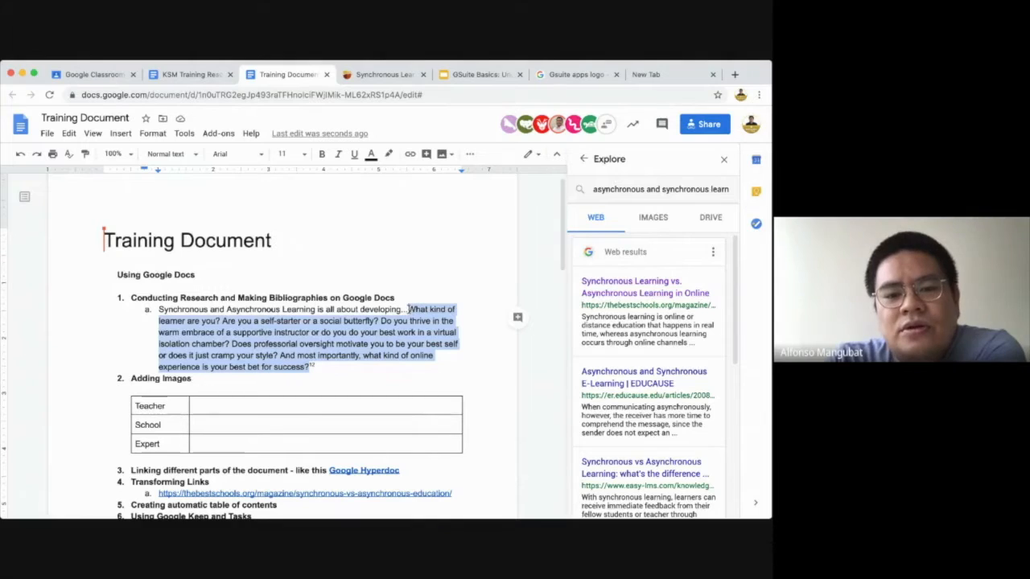
click(409, 309)
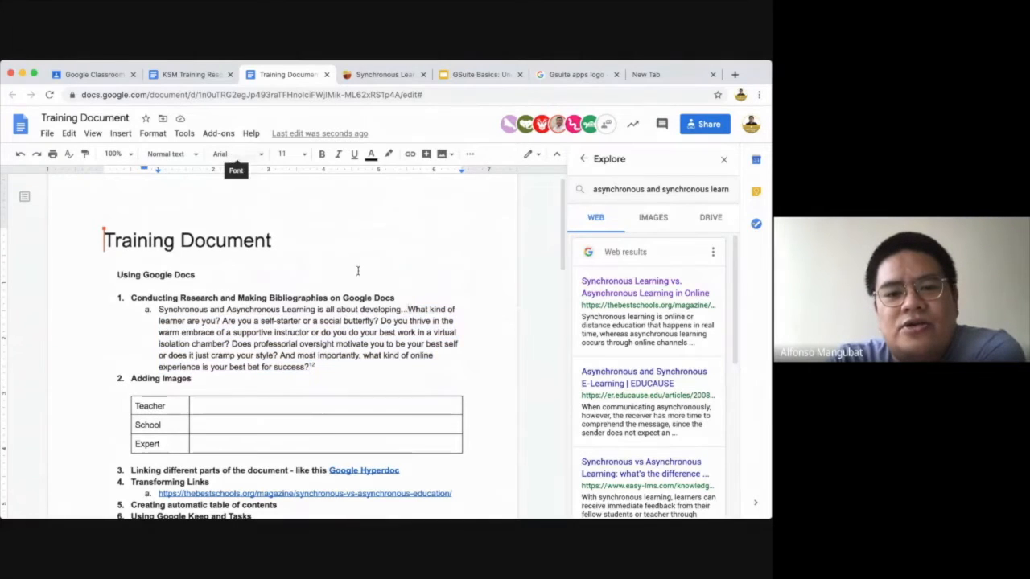
Try the Title and Subtitle paragraph styles on the pasted passage in item 1a
drag(409, 308, 315, 367)
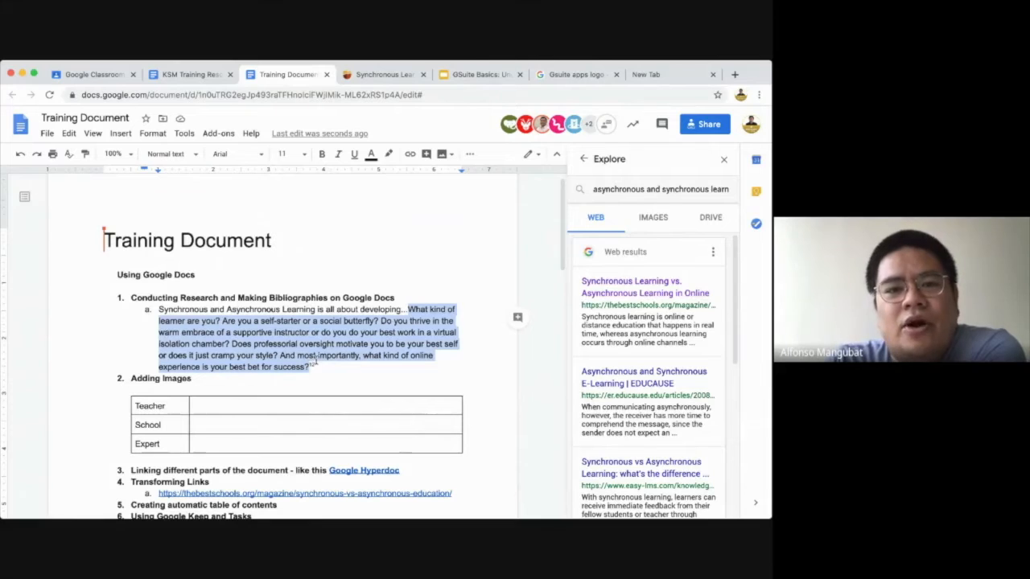
click(165, 154)
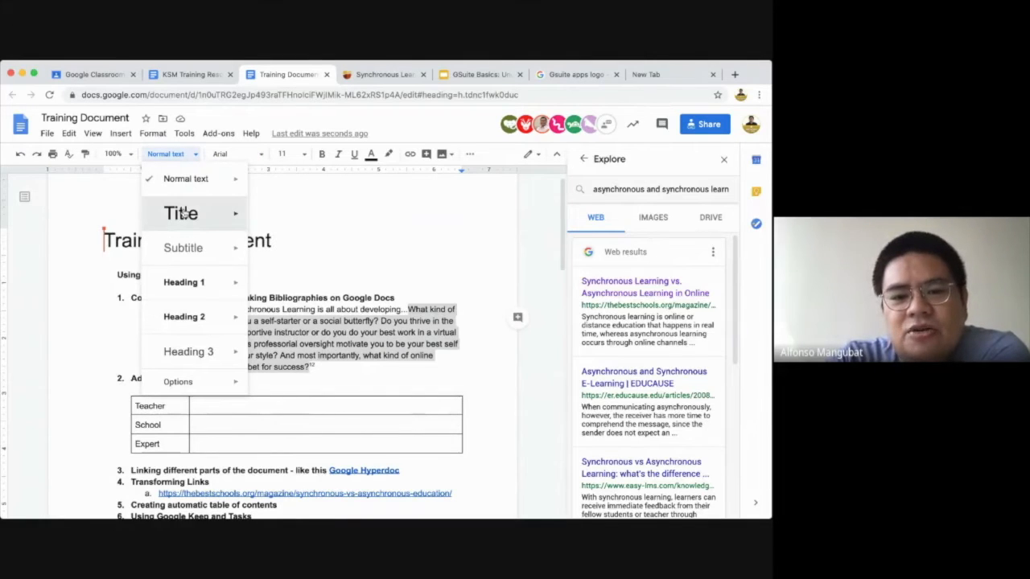
click(183, 212)
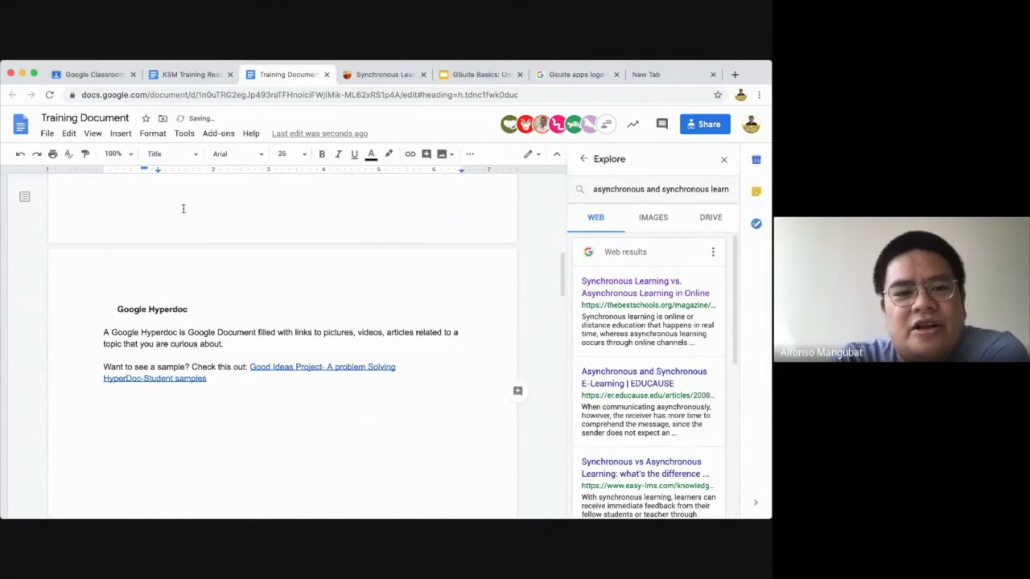
scroll(183, 209, up, 5)
click(165, 154)
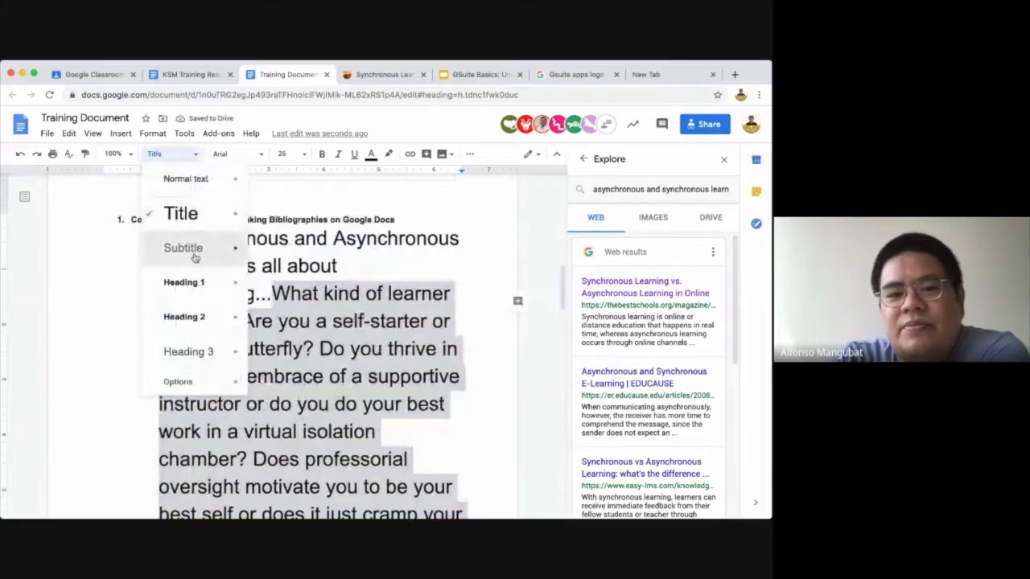
click(183, 248)
Try the Heading 1 and Heading 2 styles on the pasted passage and return it to Normal text
scroll(194, 254, up, 5)
click(165, 154)
mouse_move(204, 280)
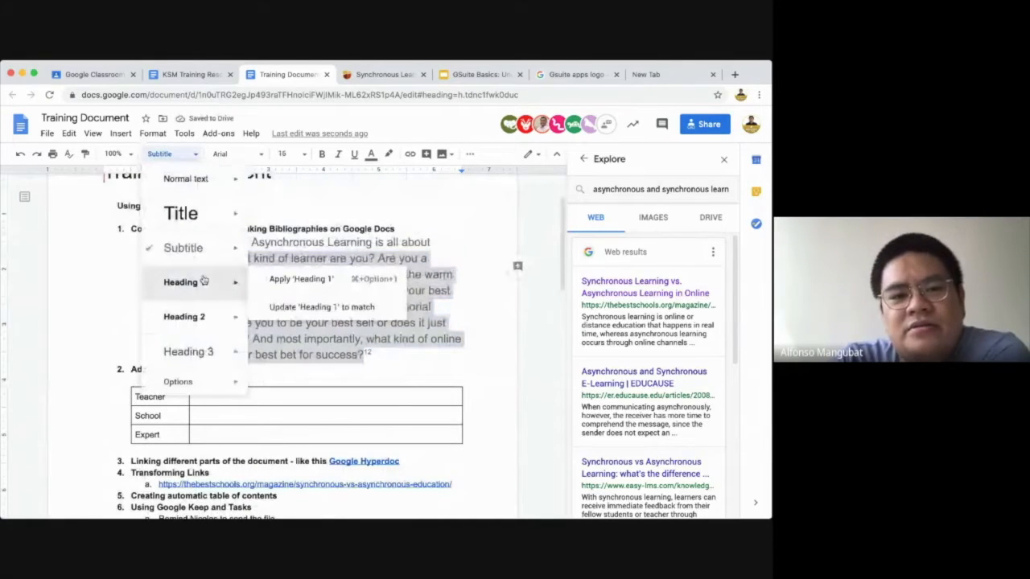
click(301, 279)
click(165, 154)
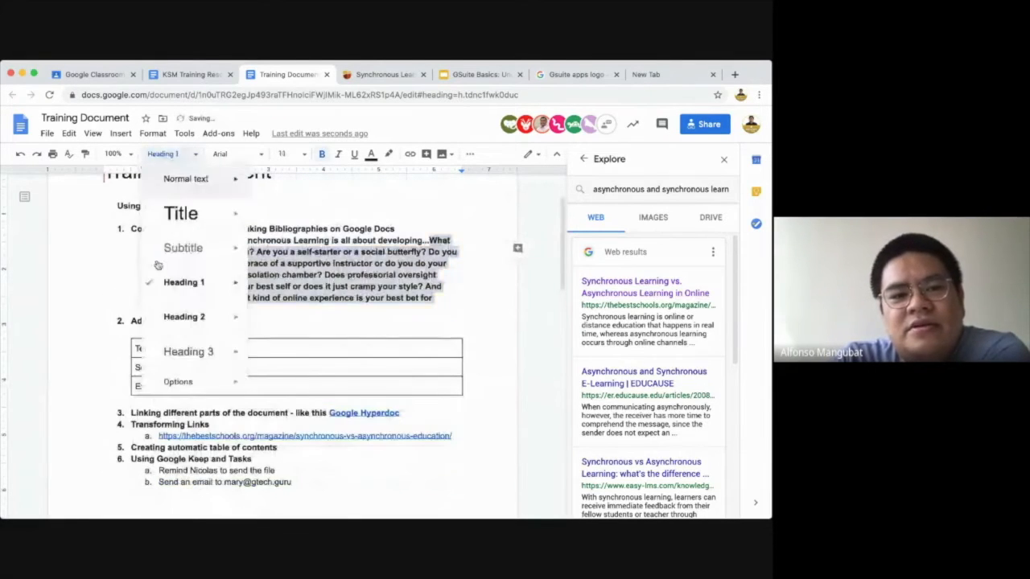
click(191, 315)
click(165, 154)
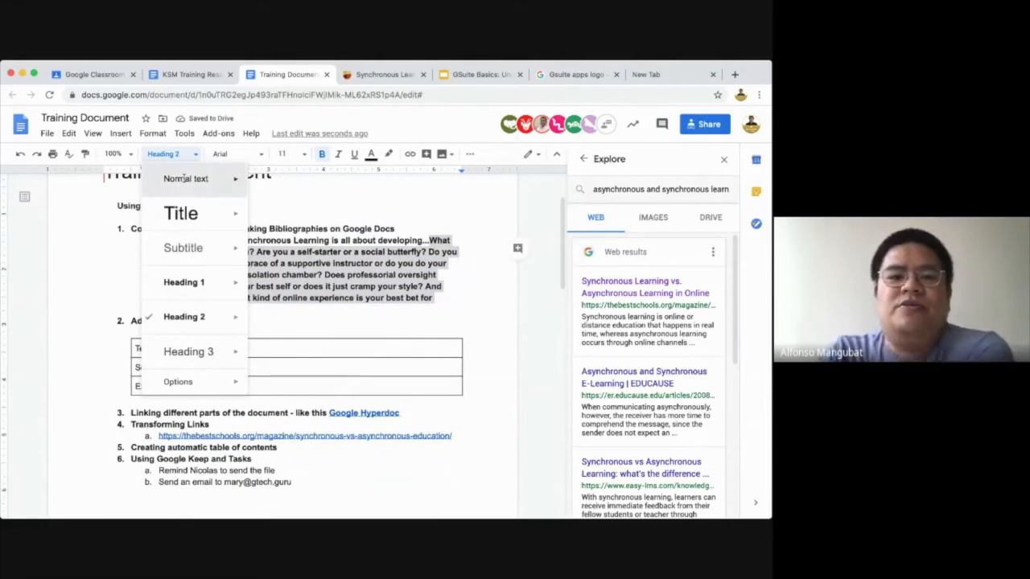
click(184, 180)
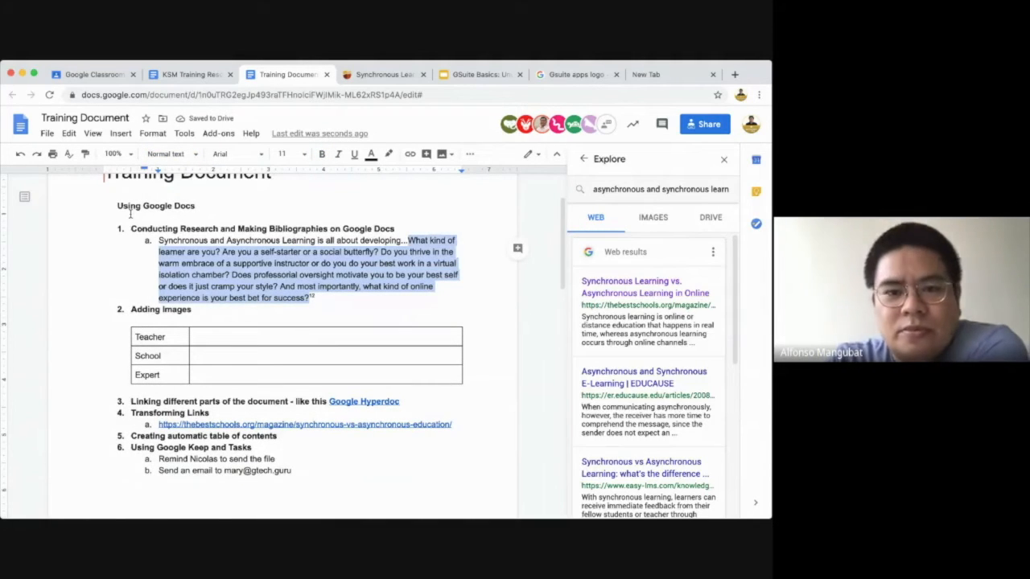
Review the Adding Images heading and the Teacher, School and Expert labels in its table, and close Explore
scroll(130, 213, up, 1)
scroll(197, 301, up, 1)
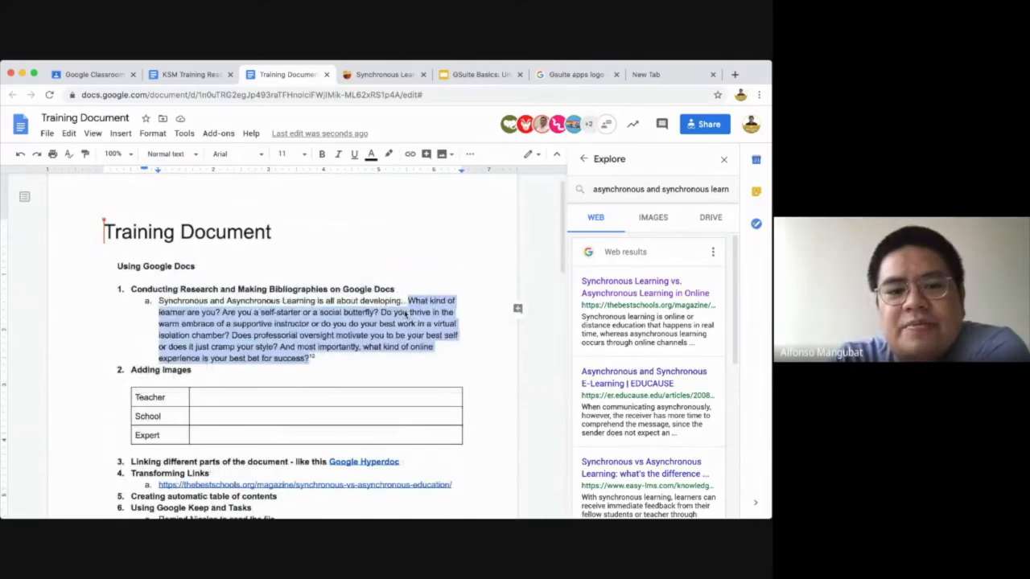
scroll(366, 317, down, 4)
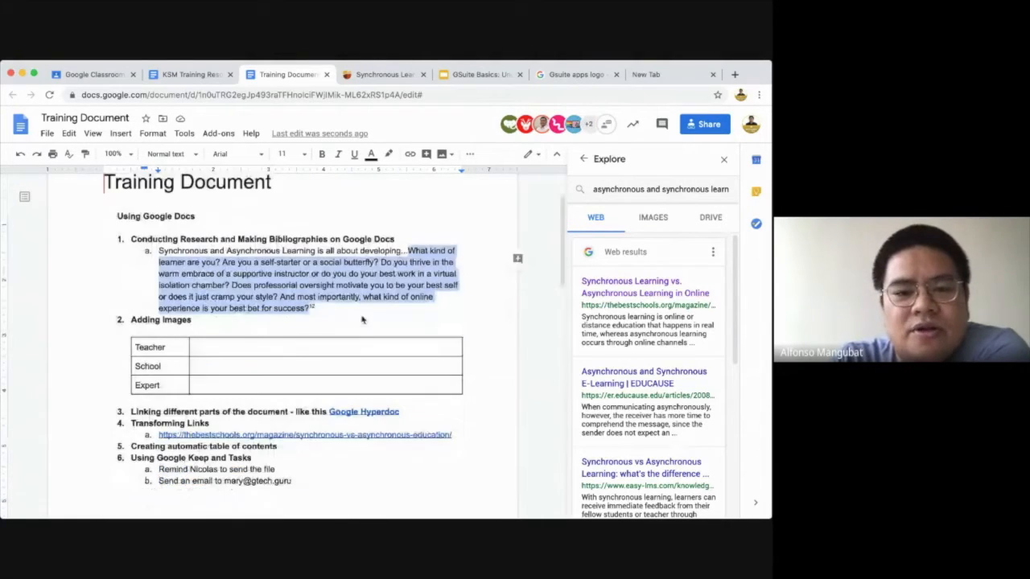
scroll(362, 320, up, 2)
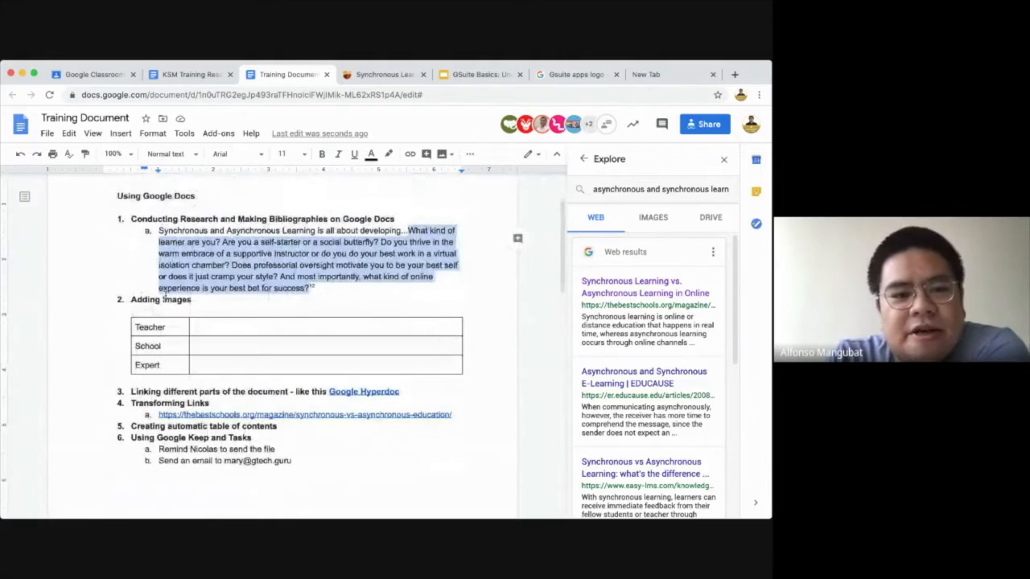
drag(130, 299, 223, 309)
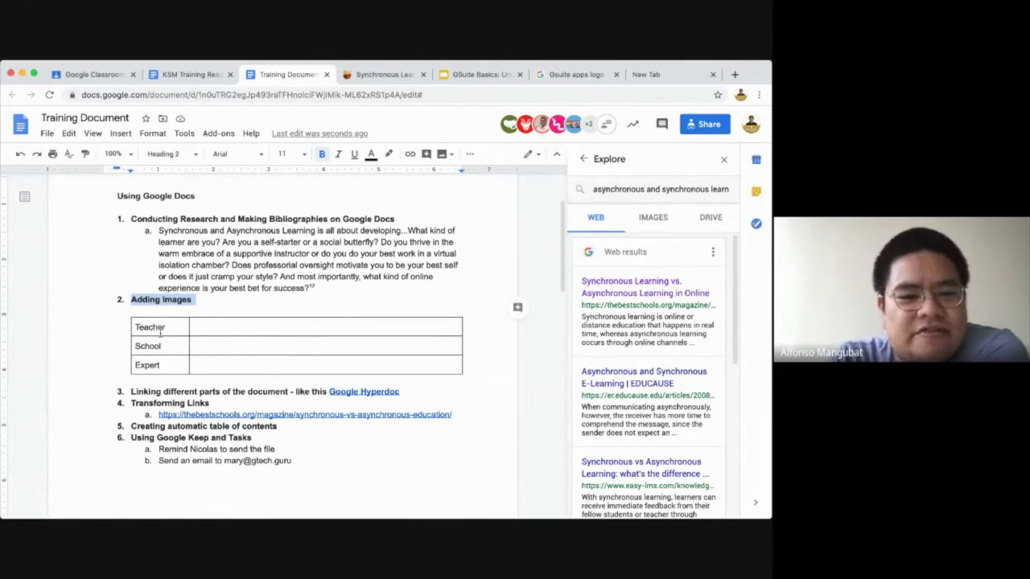
drag(228, 327, 228, 365)
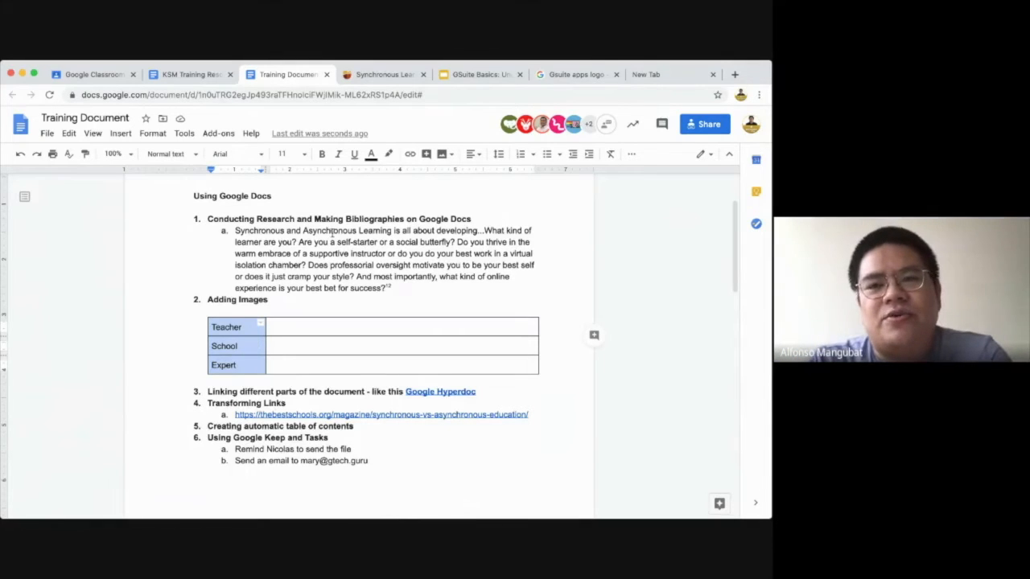
Search Google Images for "teacher" in the empty browser tab and save the first result as download.jpeg
click(677, 75)
text(teacher)
key(Return)
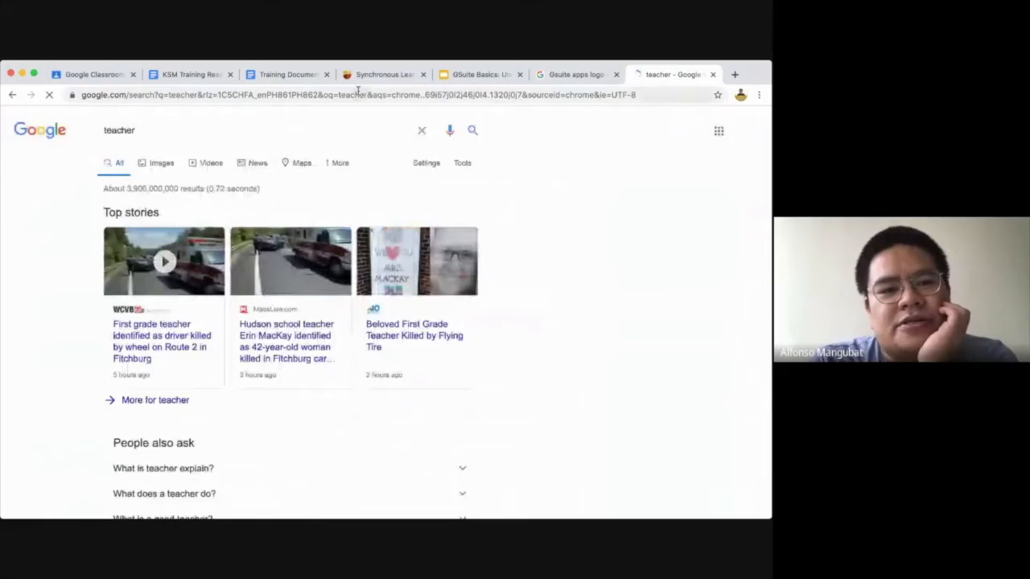
click(159, 167)
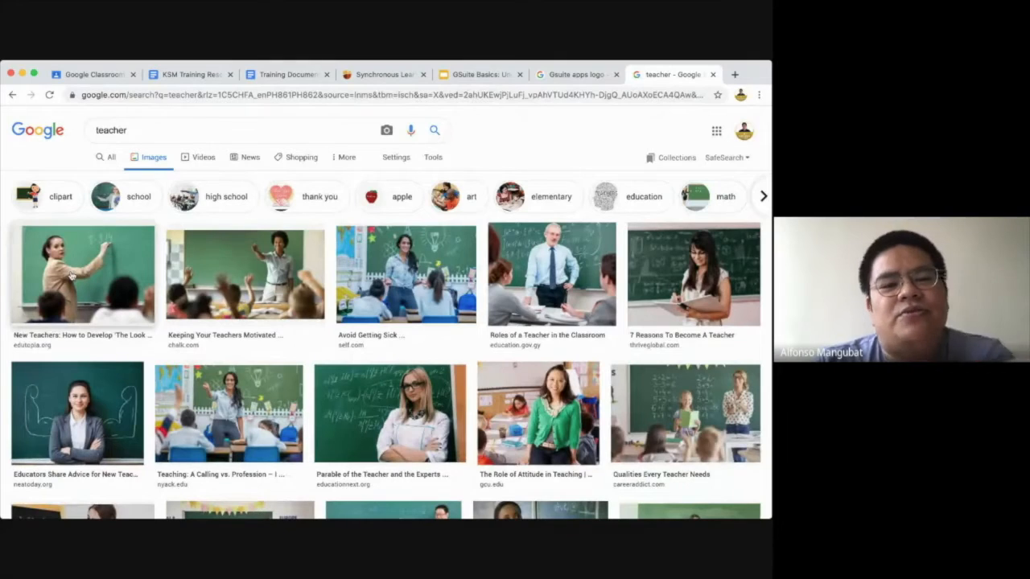
click(95, 270)
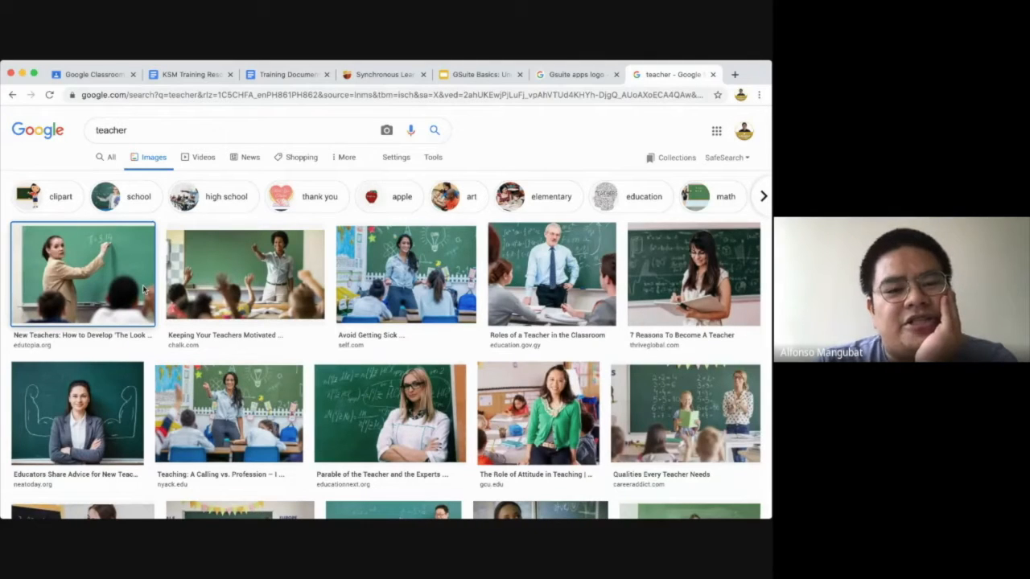
key(Return)
Return to Training Document, upload the downloaded teacher picture into the cell beside Teacher, and delete it again
click(294, 74)
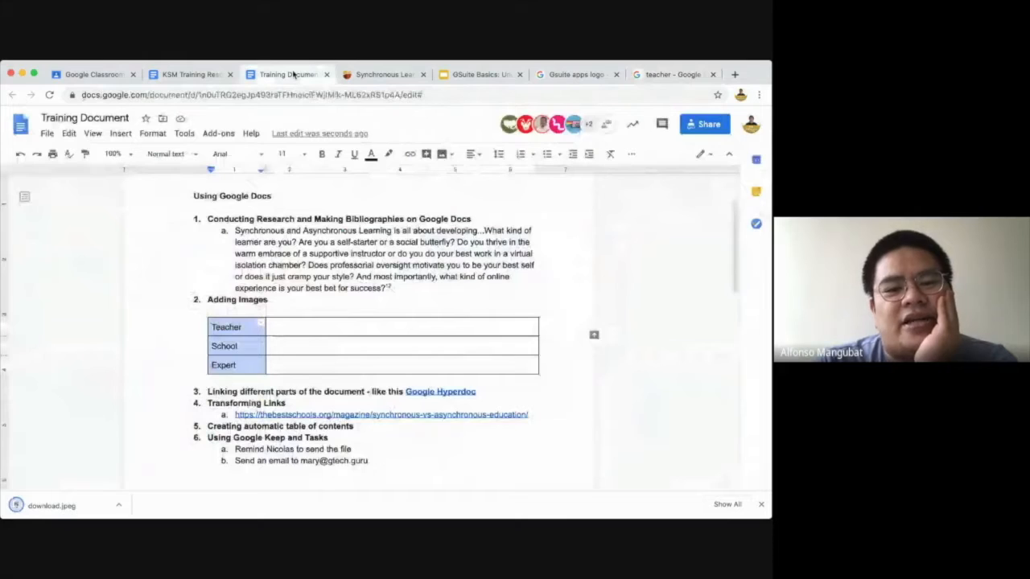
click(326, 325)
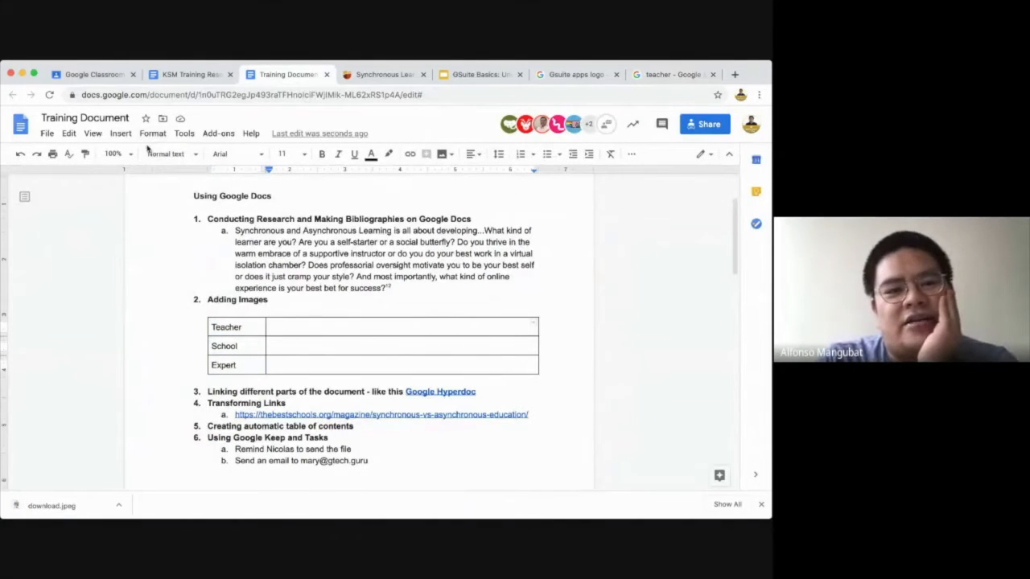
click(113, 136)
mouse_move(148, 157)
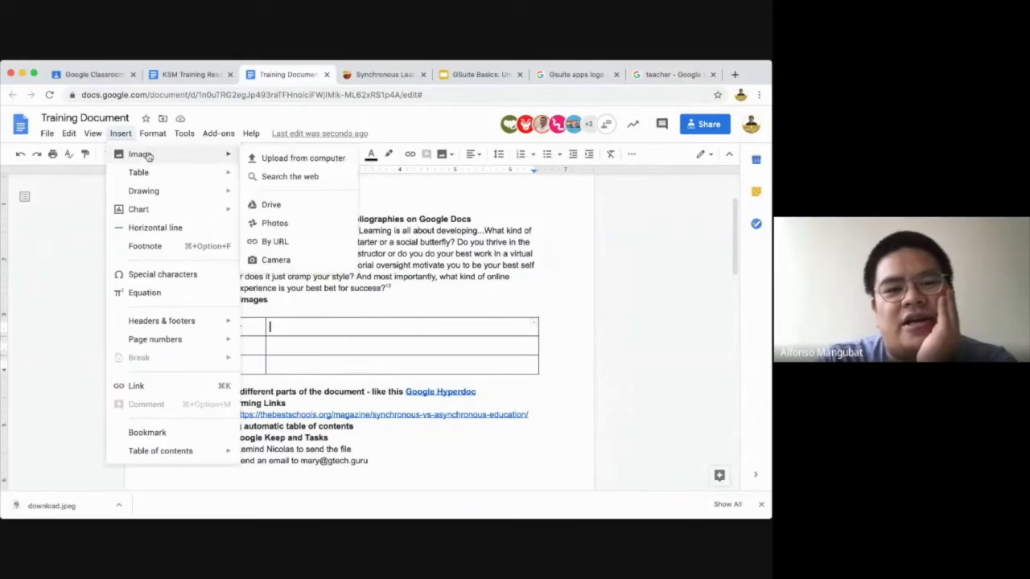
click(285, 165)
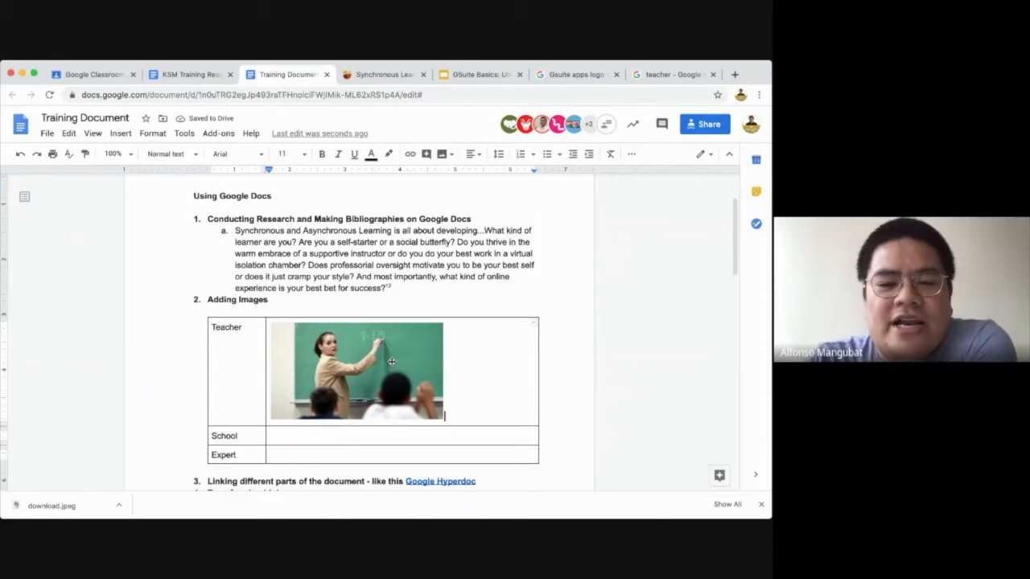
click(391, 362)
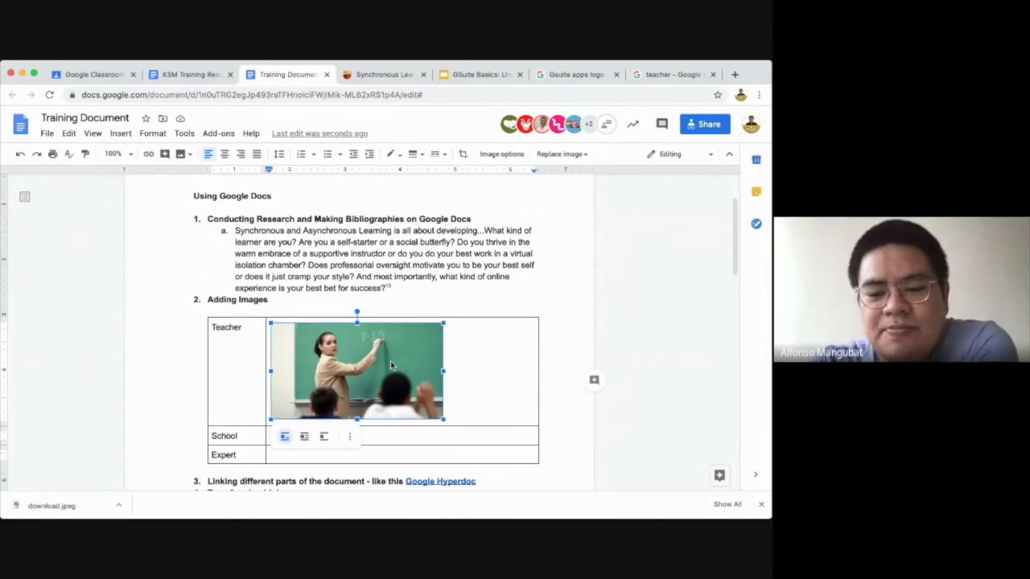
key(BackSpace)
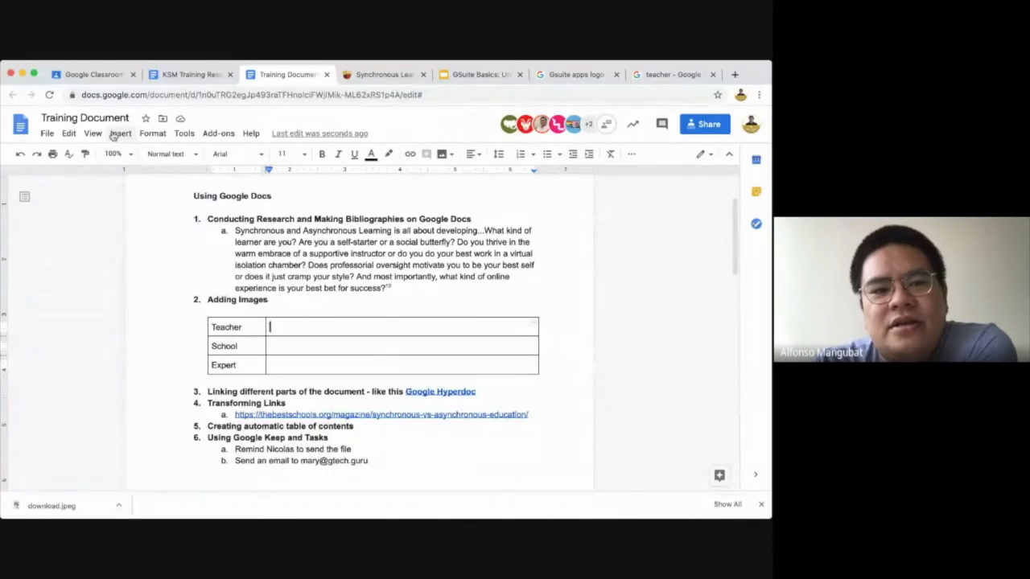
Start a built-in web image search for the cell beside Teacher and search for "teacher"
click(117, 134)
mouse_move(185, 154)
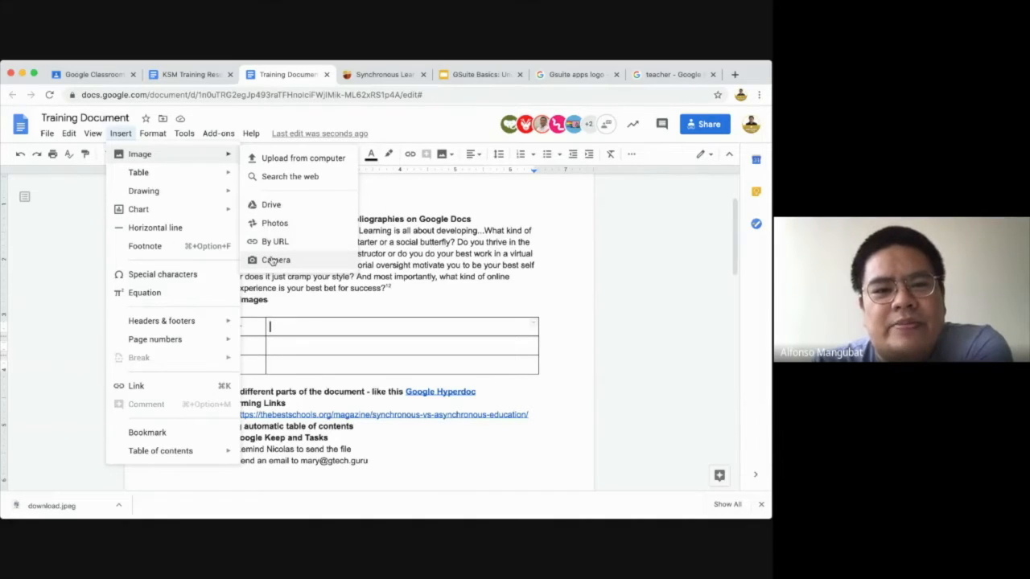
click(276, 177)
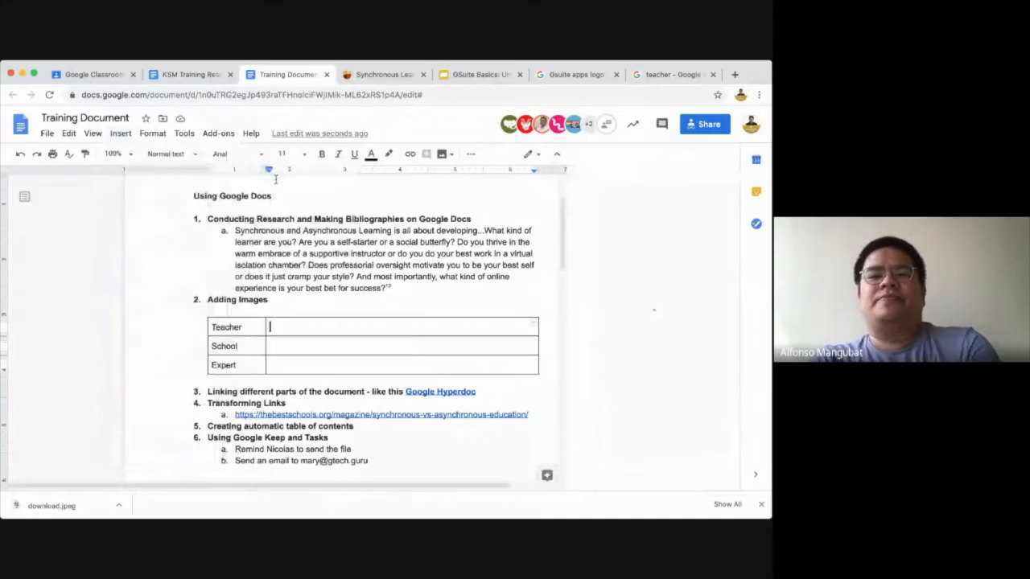
click(621, 162)
text(teacher)
key(Return)
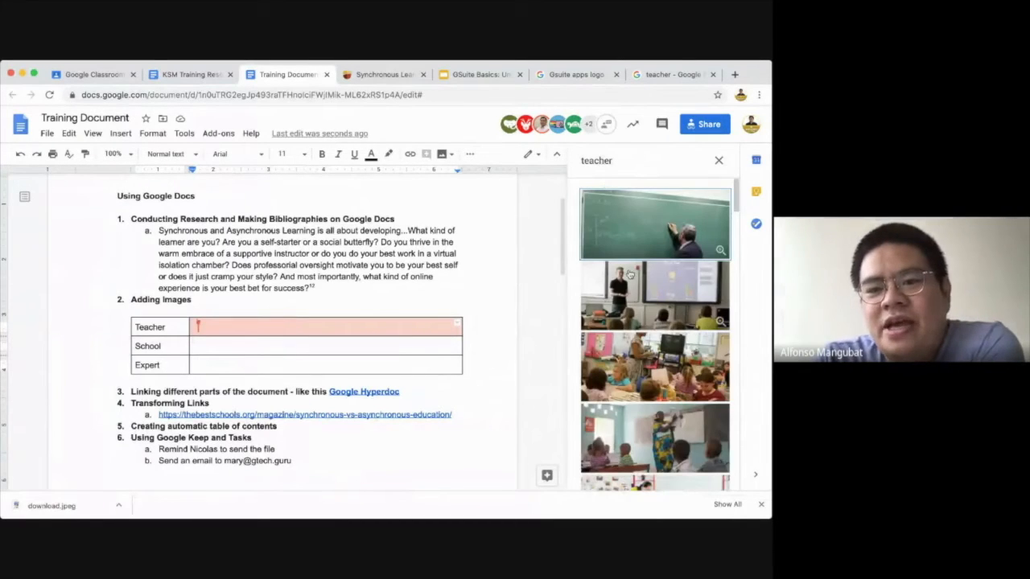
Browse the teacher image results of the built-in web search and return to the first result
scroll(629, 299, down, 4)
scroll(630, 305, down, 8)
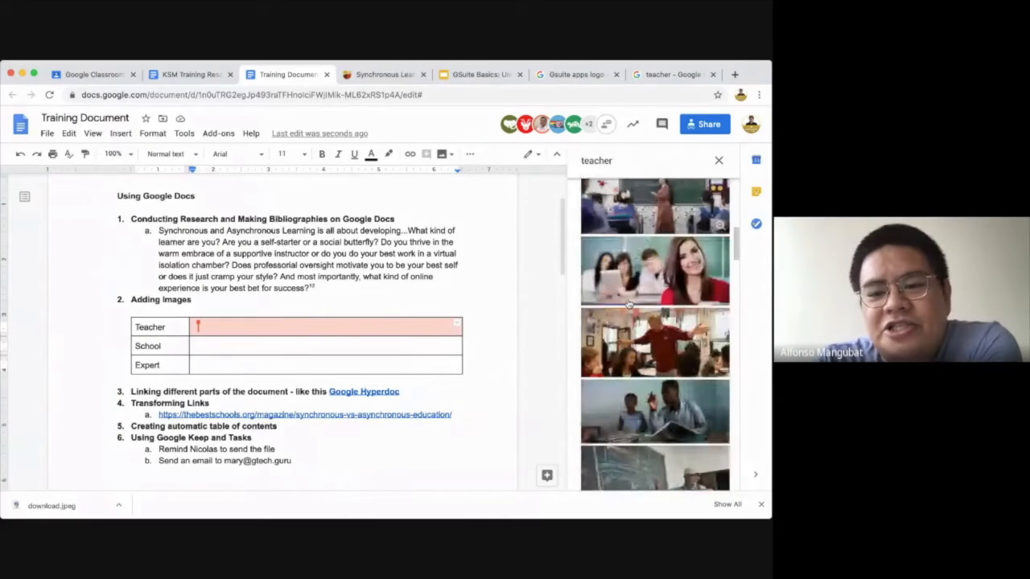
scroll(629, 304, down, 8)
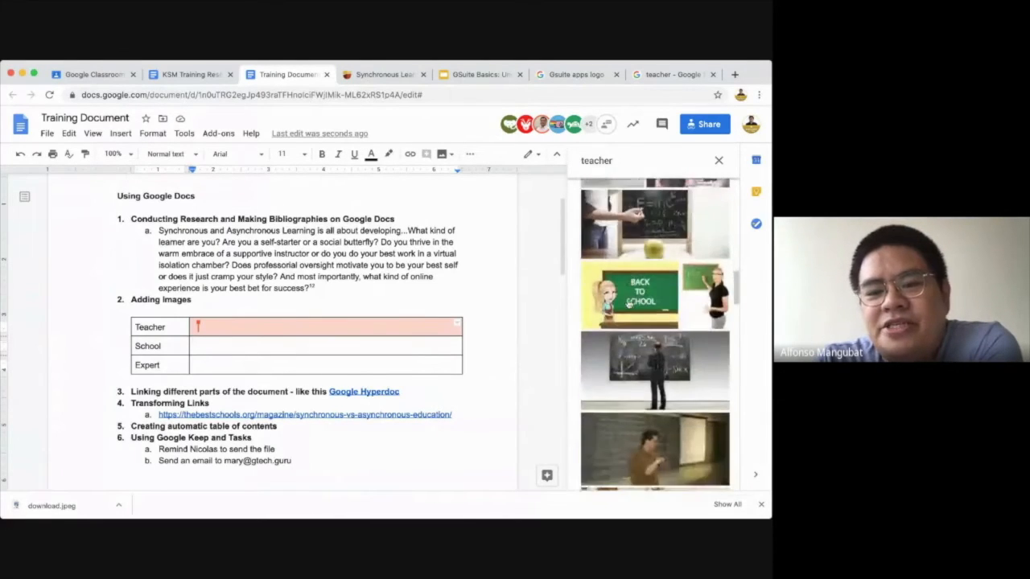
scroll(629, 304, down, 8)
scroll(629, 304, down, 8)
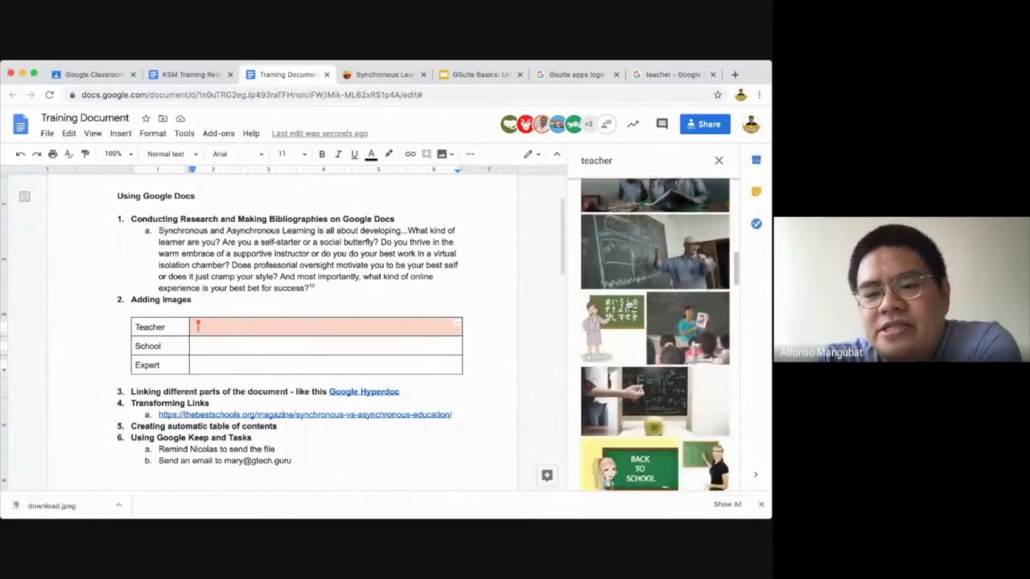
scroll(628, 306, down, 4)
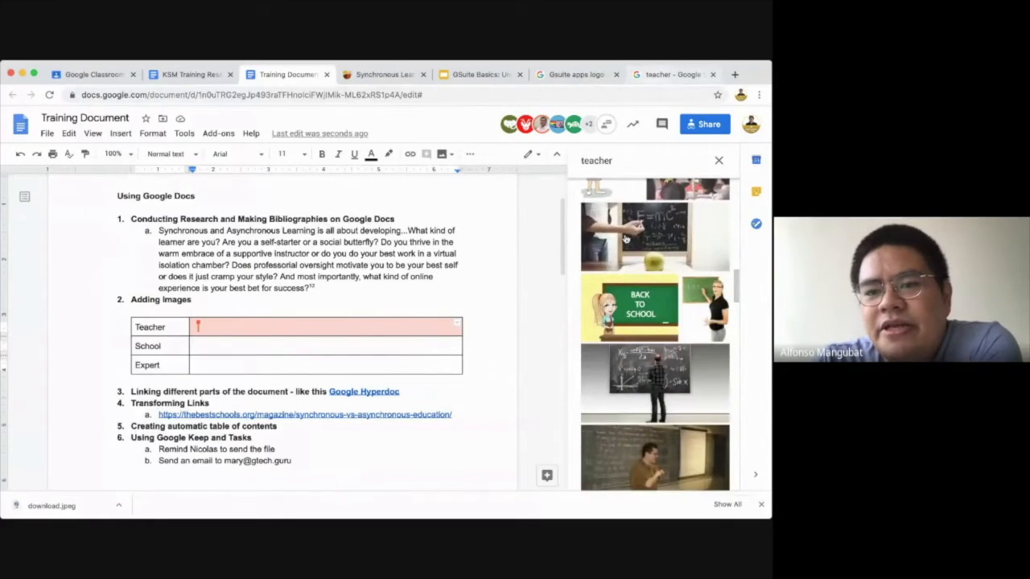
scroll(625, 238, up, 10)
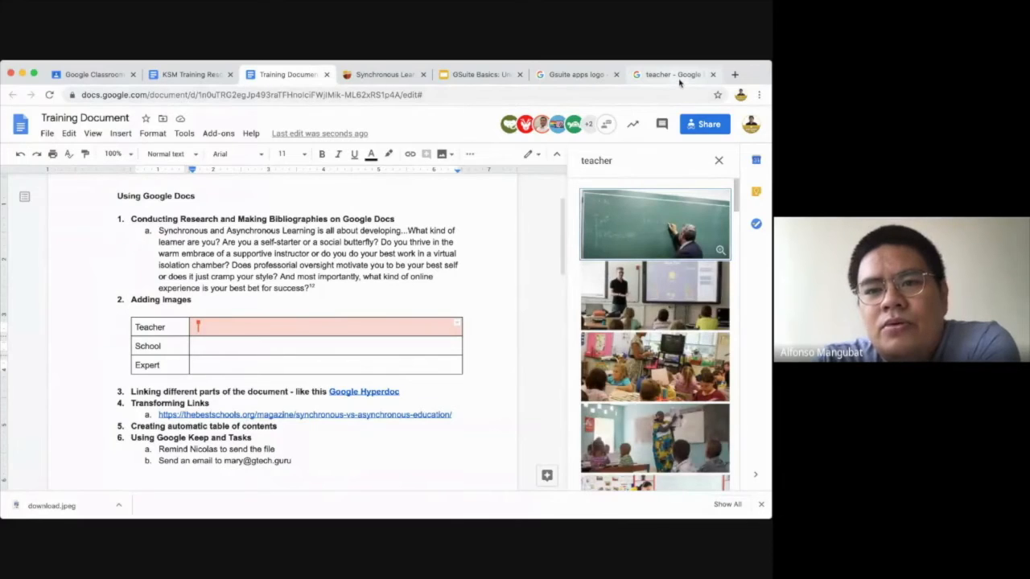
Compare the Google Images results for "teacher" in the other browser tab with the image results in Training Document
click(672, 74)
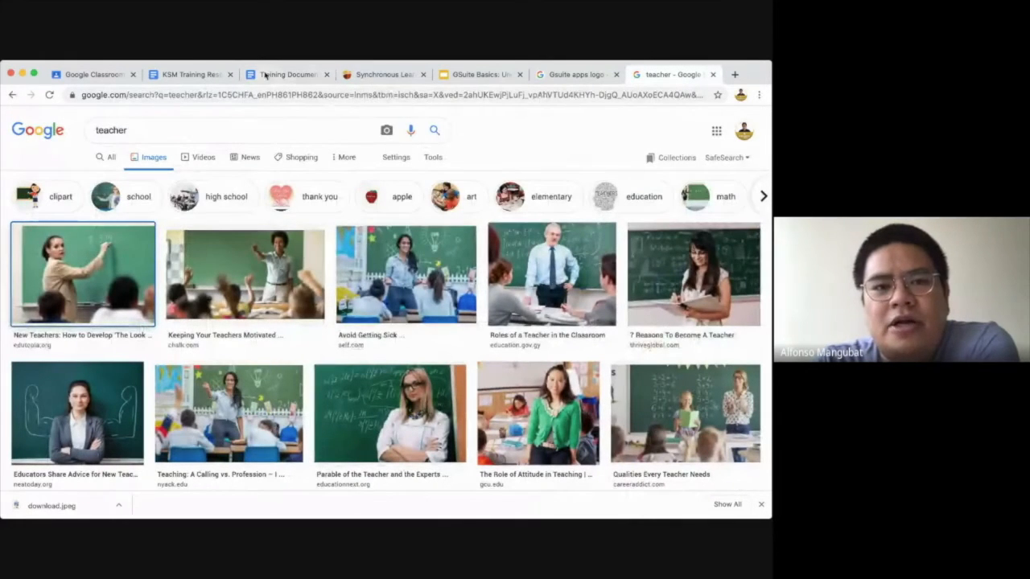
click(265, 74)
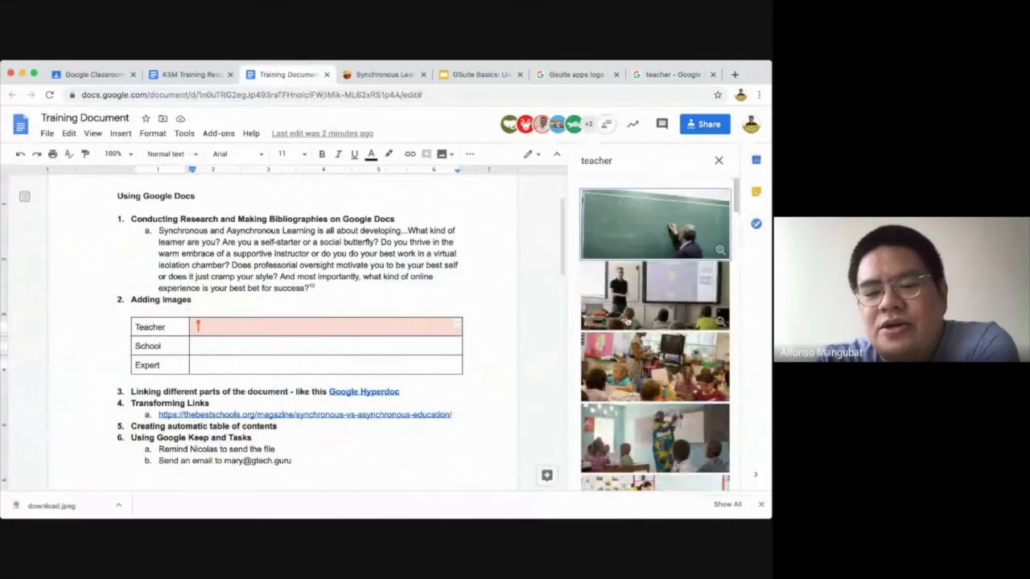
scroll(626, 320, down, 2)
scroll(619, 272, up, 2)
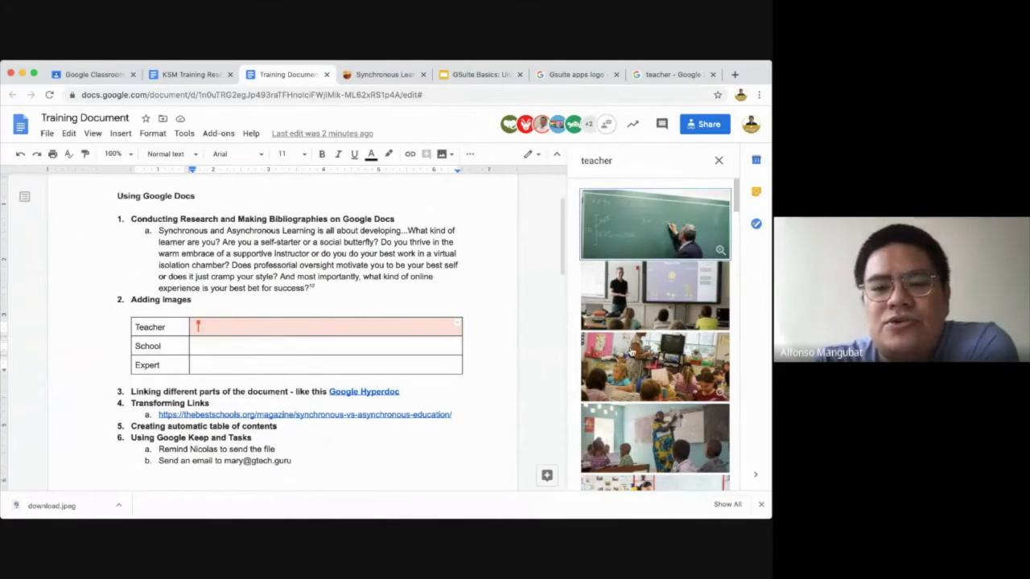
scroll(640, 396, down, 1)
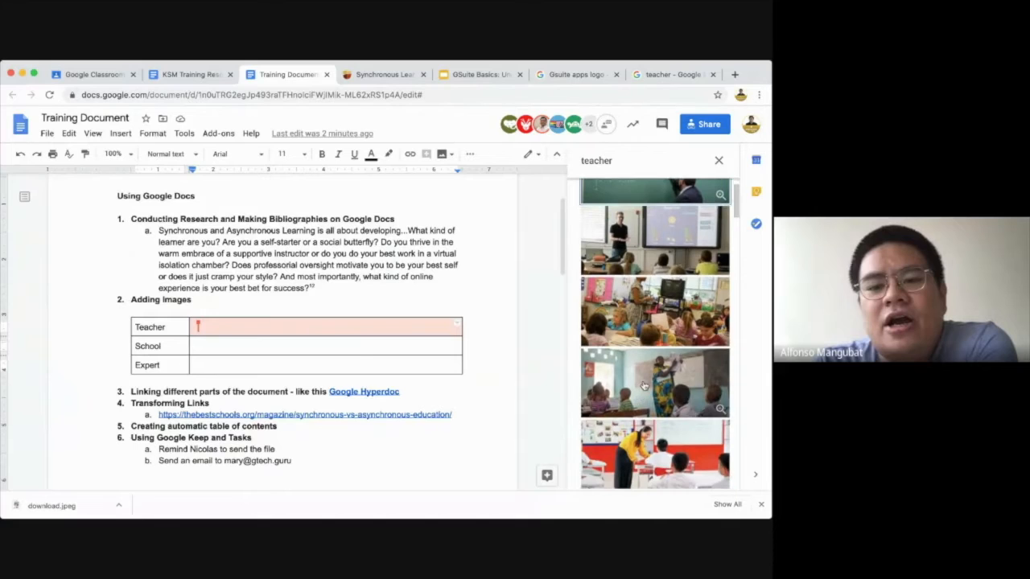
scroll(611, 366, up, 1)
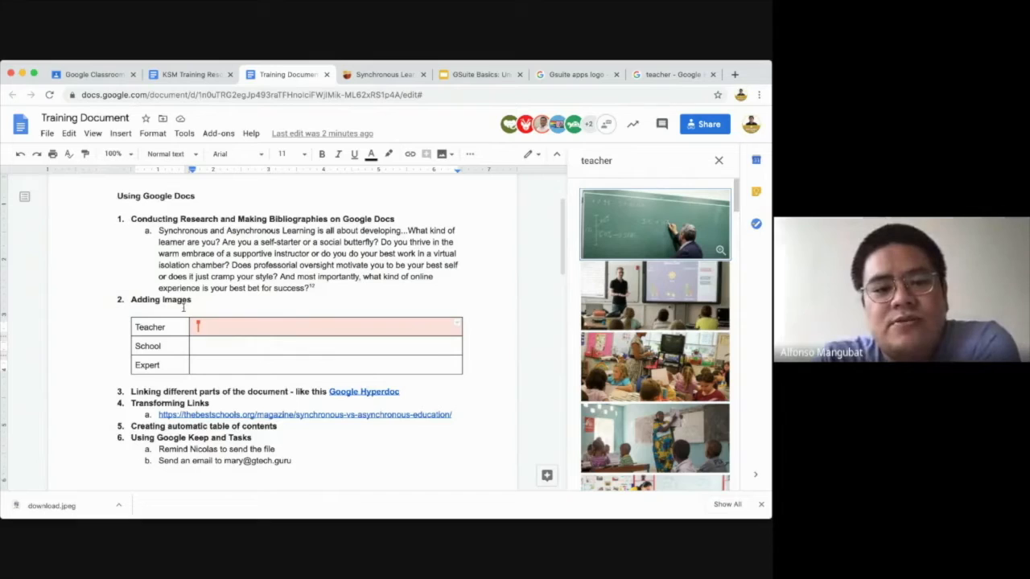
Select the first, third and fourth teacher images and insert them into the cell beside Teacher
click(660, 231)
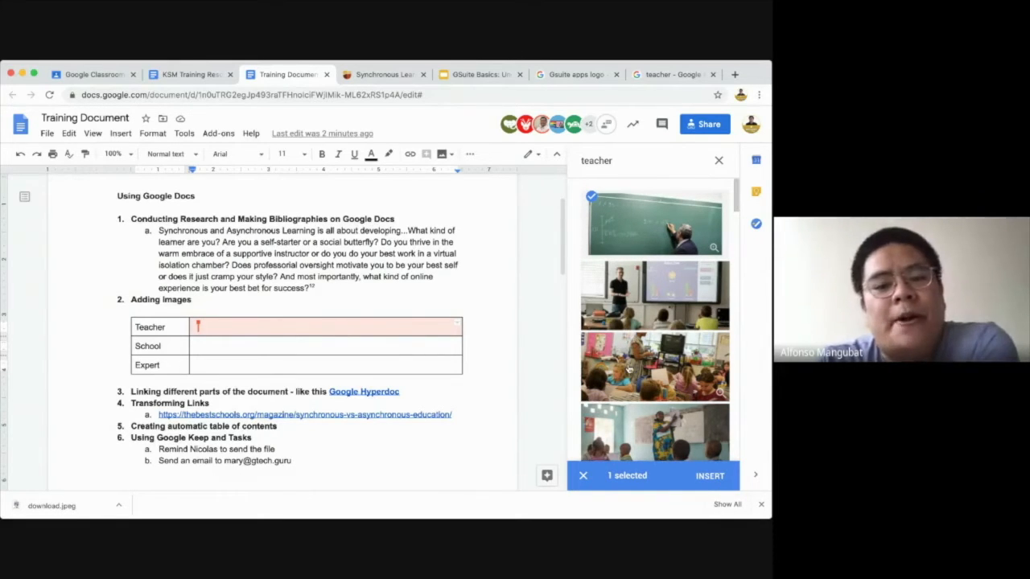
click(629, 368)
scroll(628, 368, down, 2)
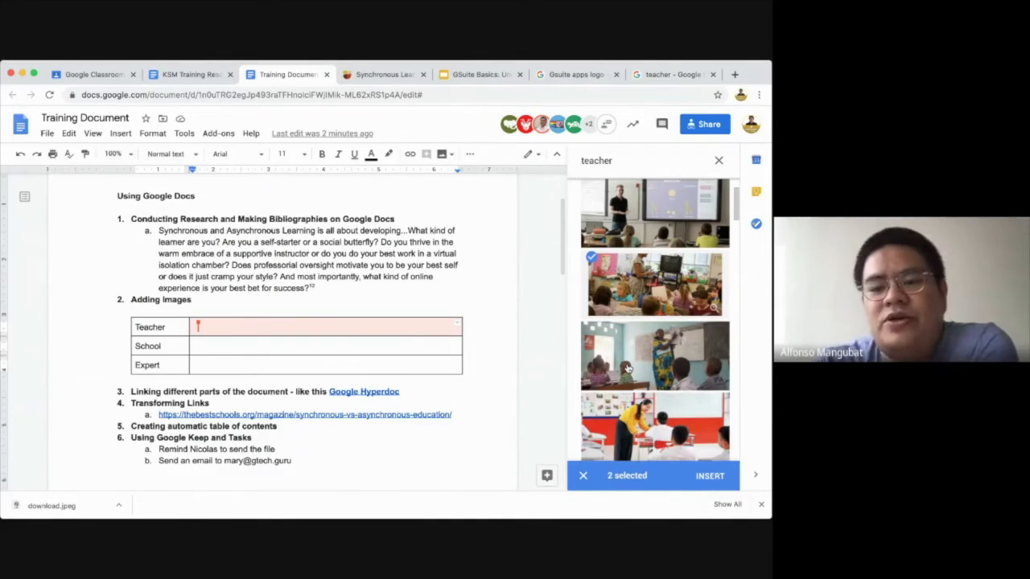
scroll(628, 368, down, 1)
click(710, 477)
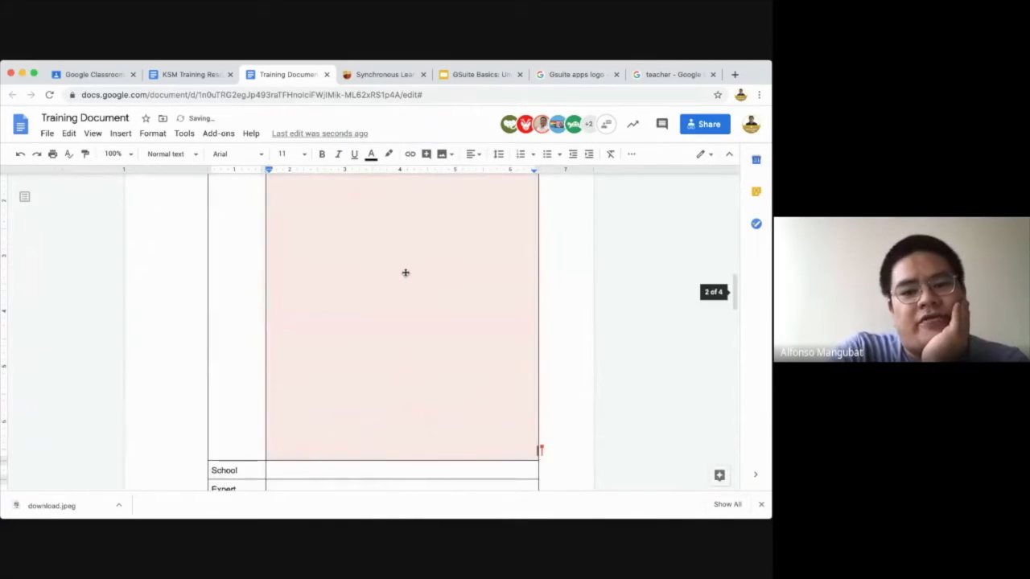
Review the inserted teacher pictures in the table across the document's pages
scroll(405, 272, up, 2)
scroll(405, 273, down, 5)
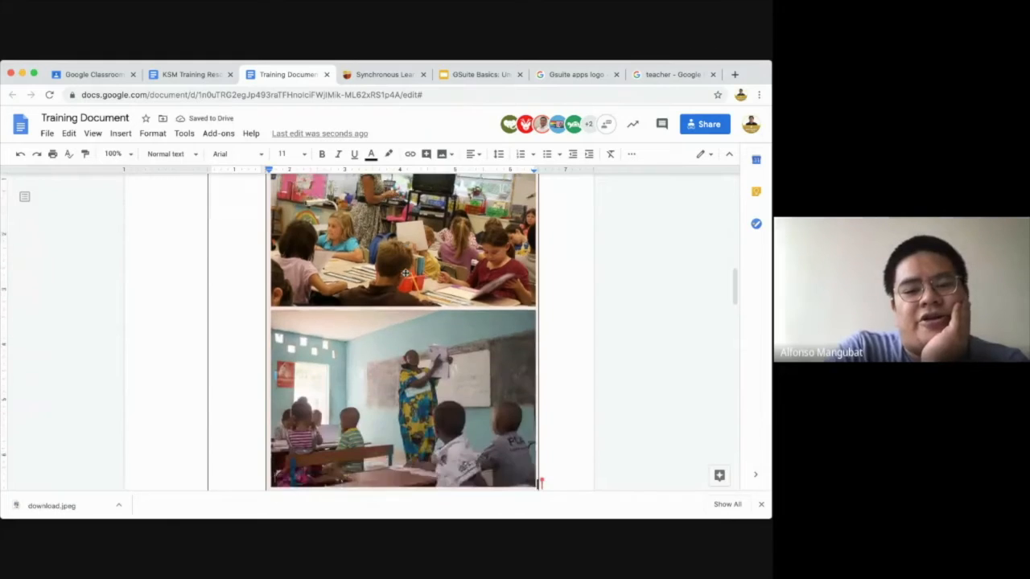
scroll(405, 273, up, 15)
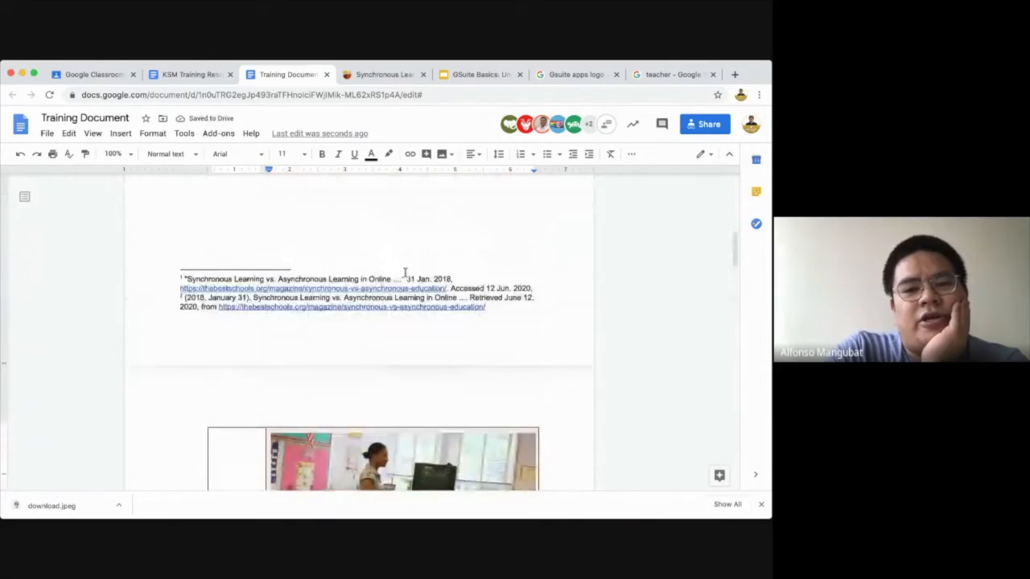
scroll(405, 273, up, 2)
scroll(406, 272, down, 2)
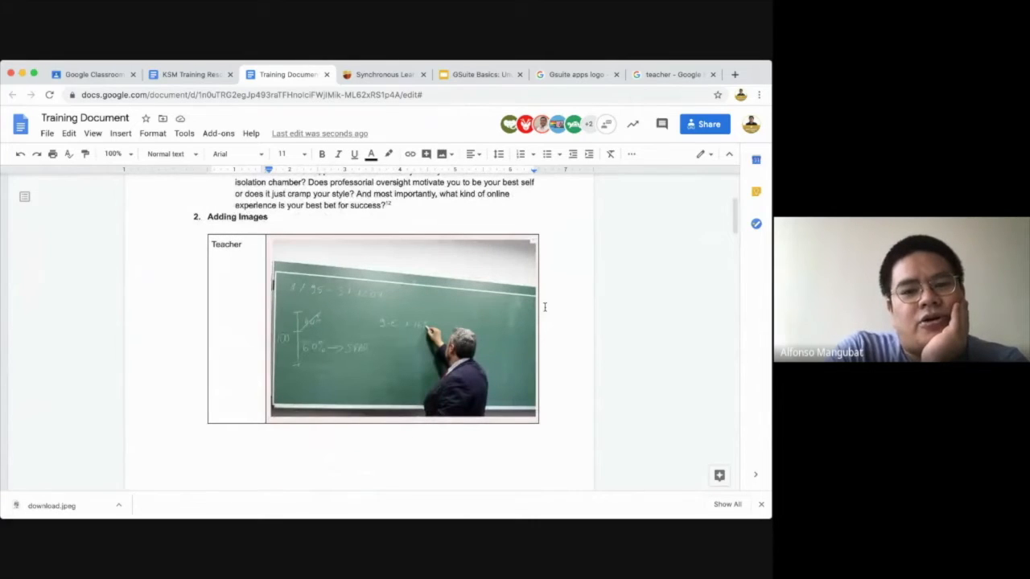
scroll(541, 309, down, 2)
scroll(536, 312, up, 1)
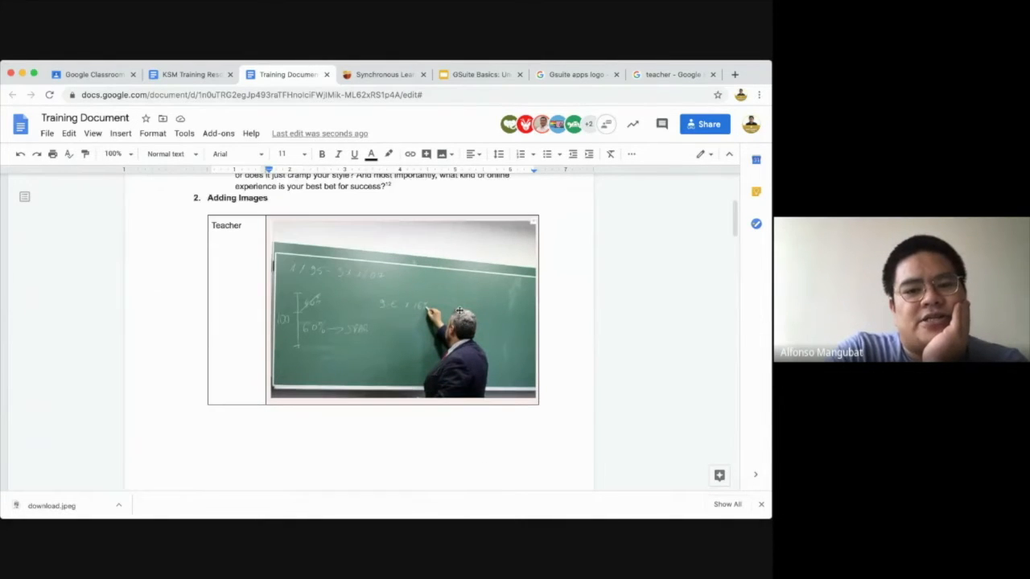
scroll(458, 311, down, 5)
scroll(362, 298, up, 5)
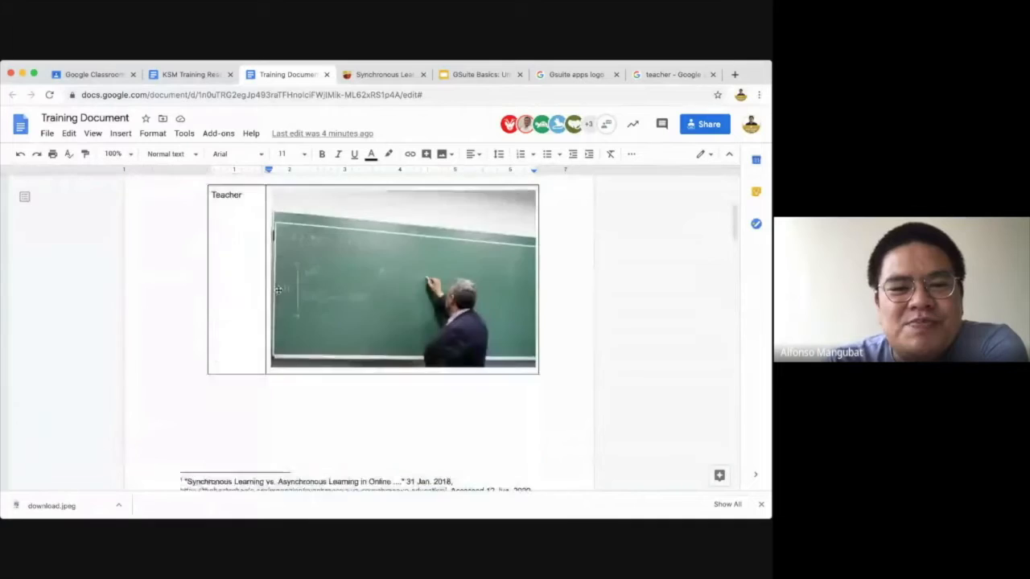
scroll(277, 290, down, 2)
scroll(277, 290, down, 10)
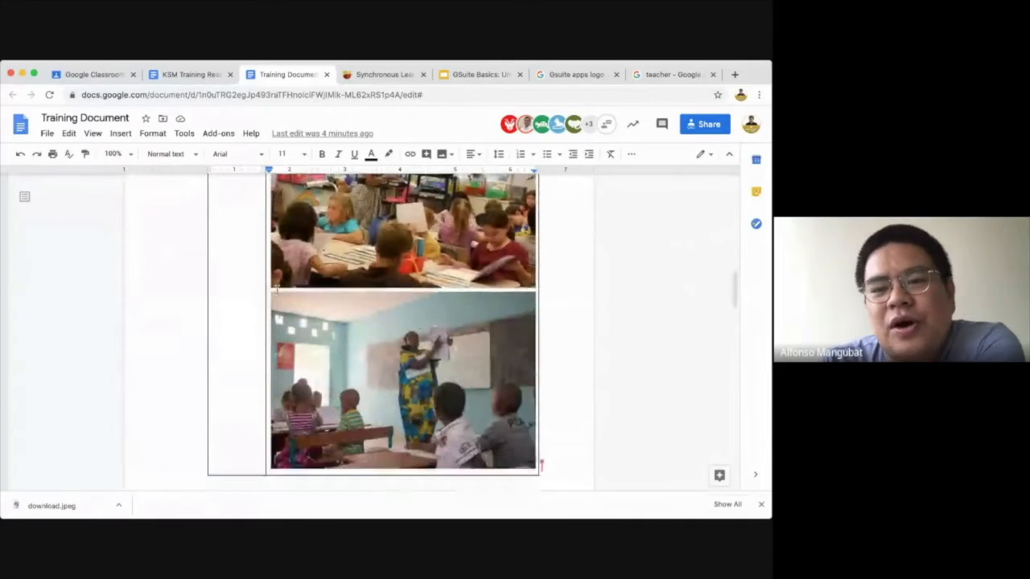
Examine the bookmark on the Google Hyperdoc heading and the Google Hyperdoc link in item 3 of the list
scroll(277, 289, down, 10)
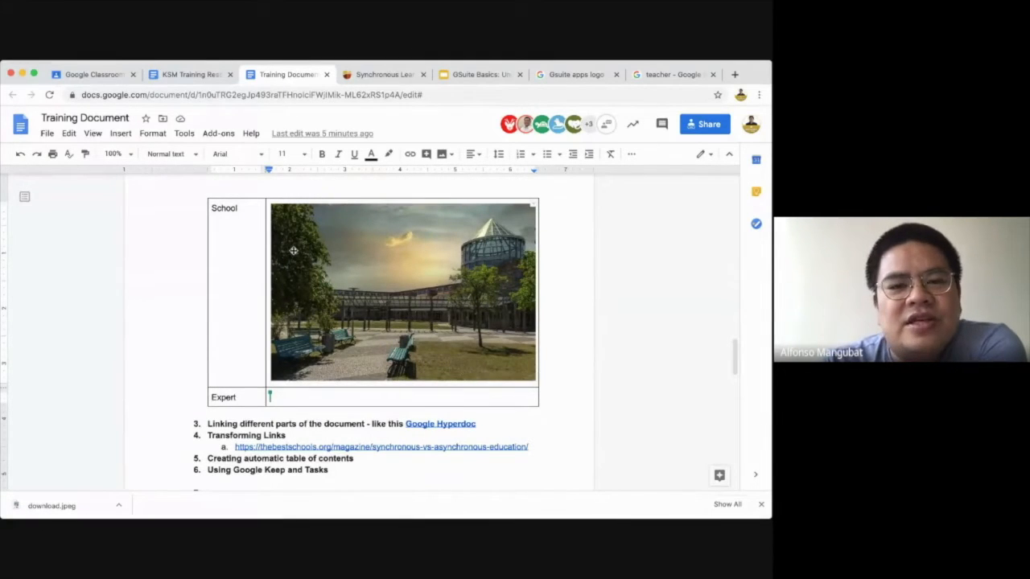
scroll(292, 250, down, 5)
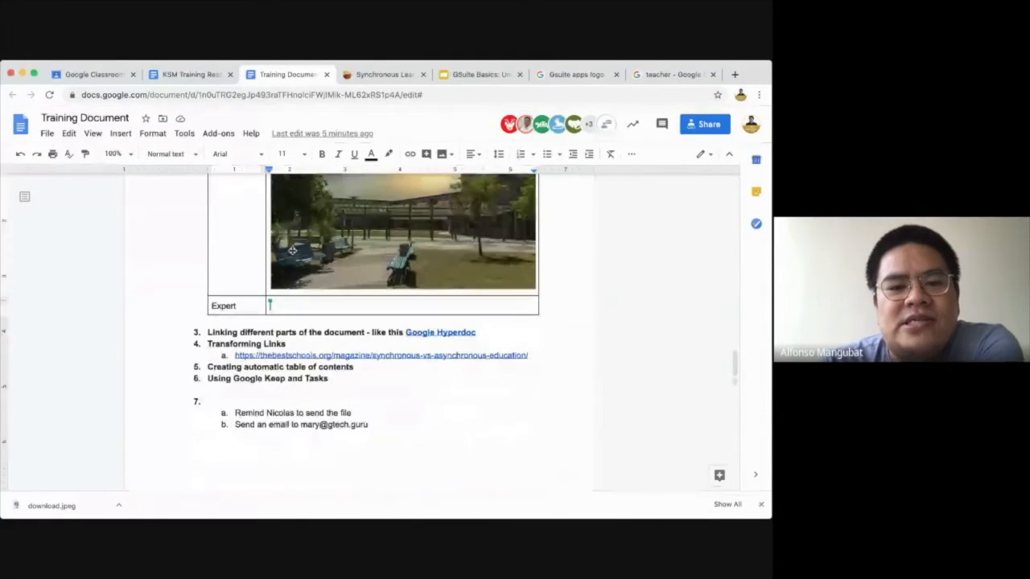
drag(204, 299, 333, 301)
click(186, 337)
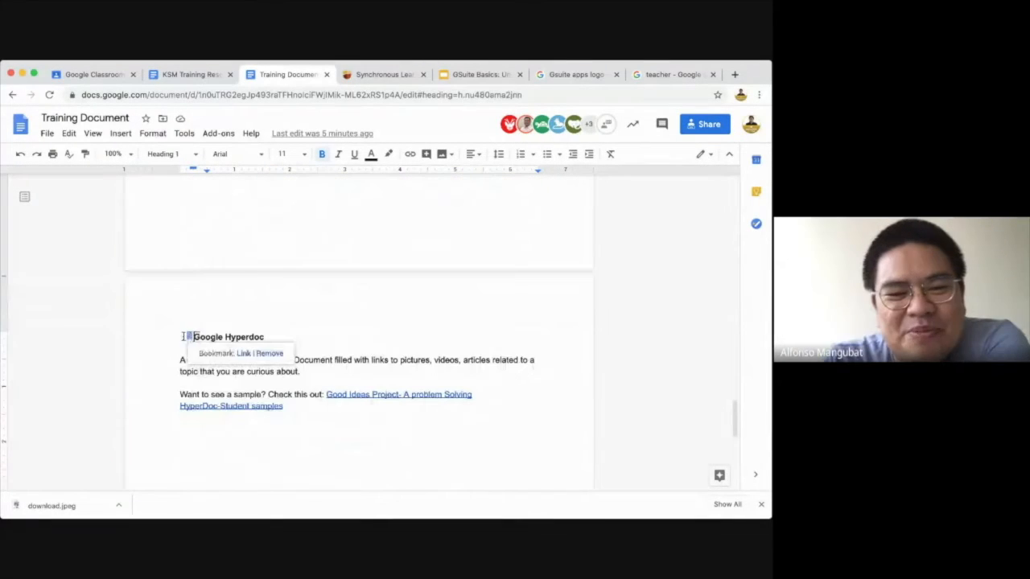
scroll(233, 336, up, 10)
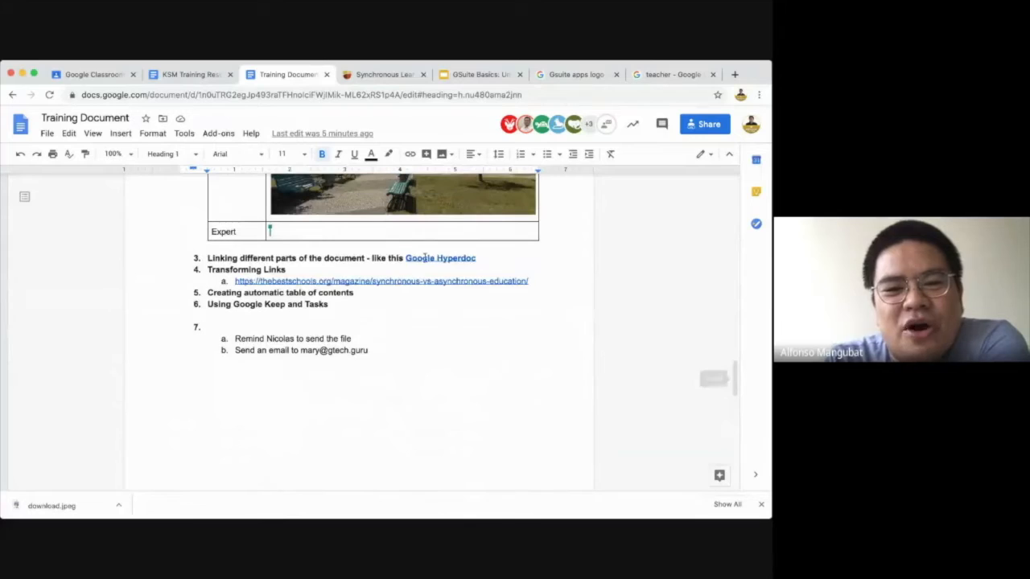
scroll(397, 269, down, 1)
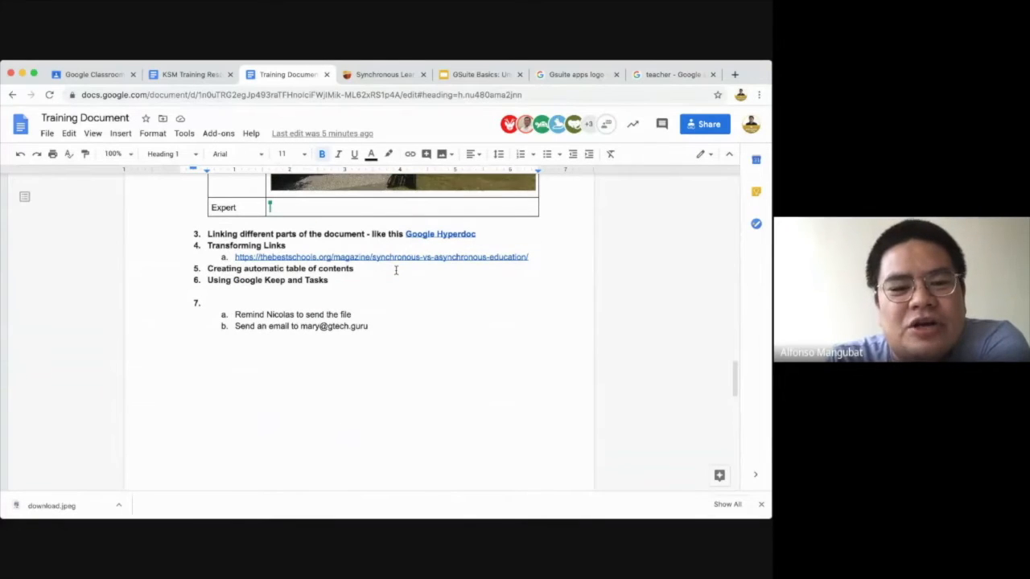
Examine the Google Hyperdoc description and sample link on the last page, and place the cursor at the end of its heading
scroll(396, 270, down, 7)
click(370, 407)
scroll(289, 378, down, 2)
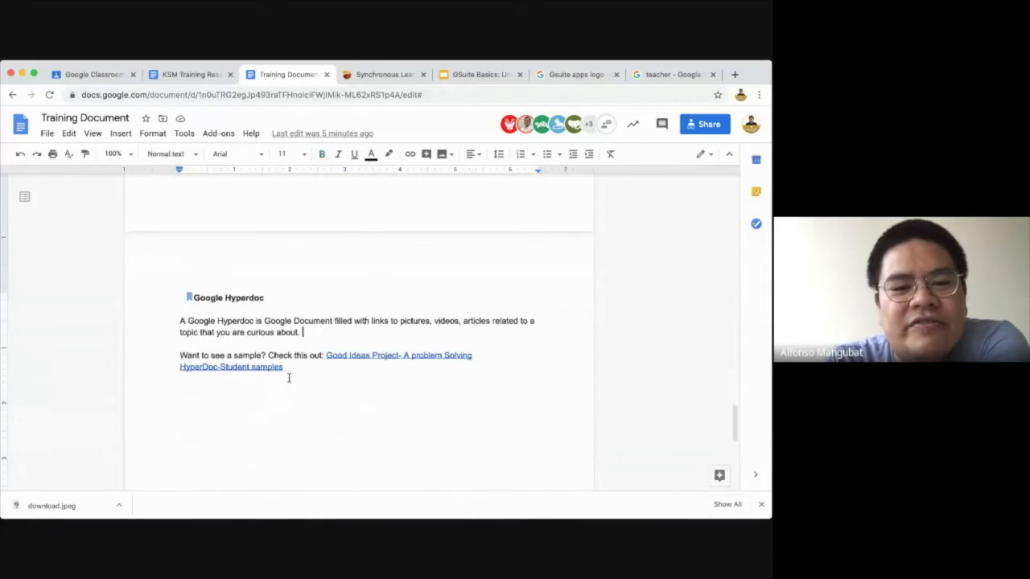
scroll(289, 378, up, 1)
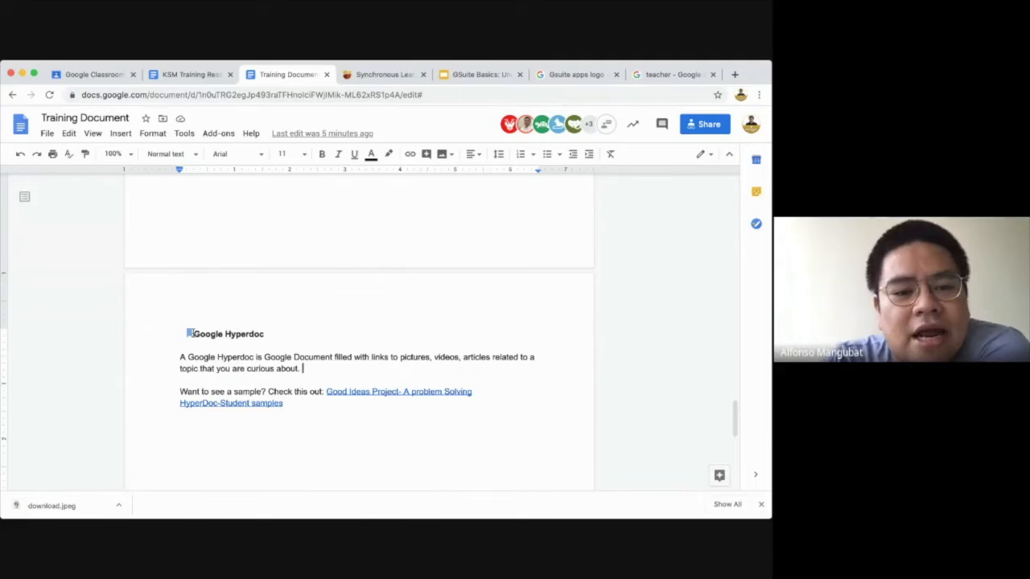
scroll(285, 332, up, 5)
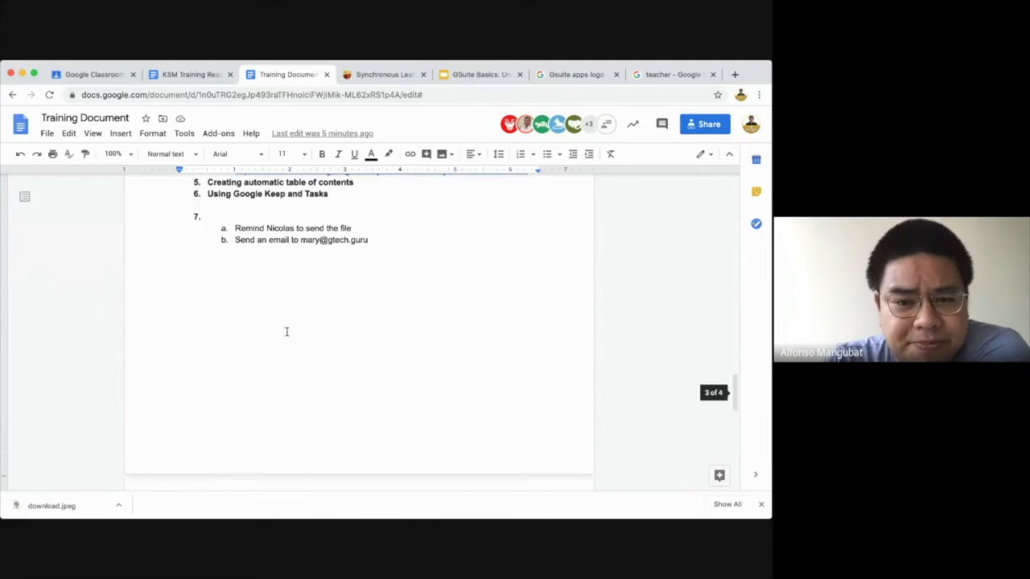
scroll(285, 332, up, 1)
scroll(285, 330, down, 6)
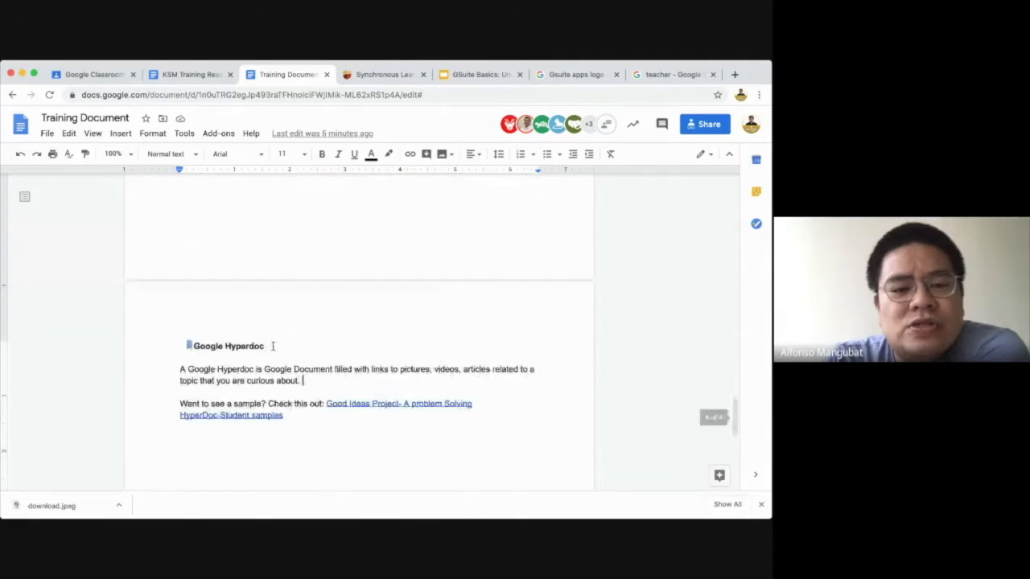
scroll(272, 346, up, 1)
scroll(272, 346, up, 2)
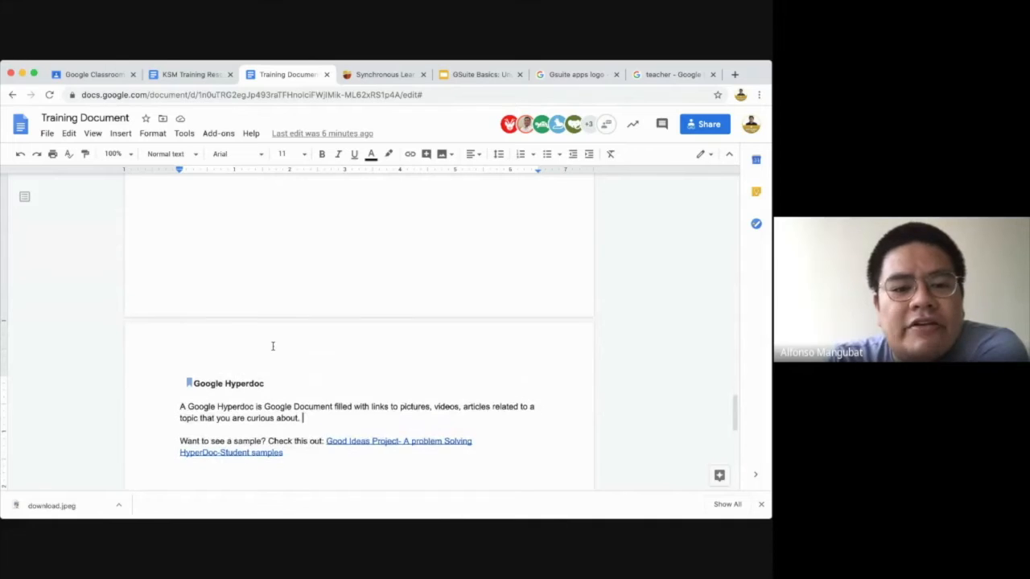
scroll(273, 346, down, 4)
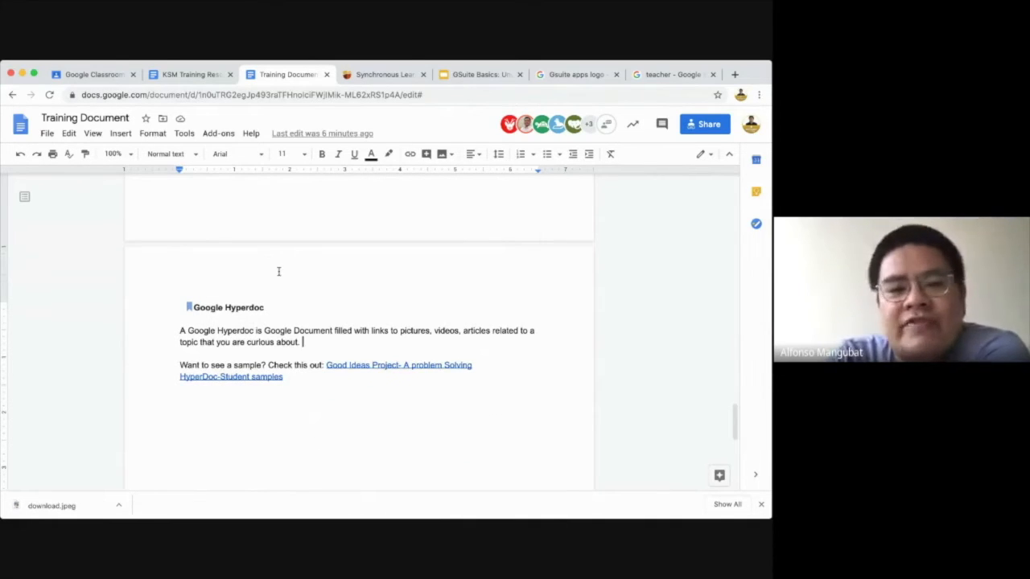
scroll(255, 300, up, 1)
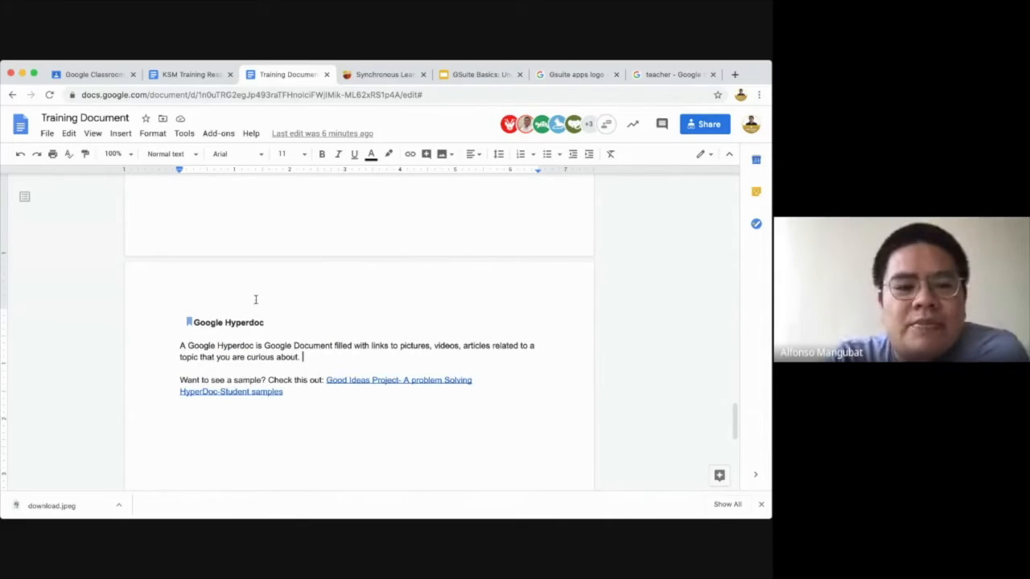
scroll(255, 299, up, 1)
click(266, 340)
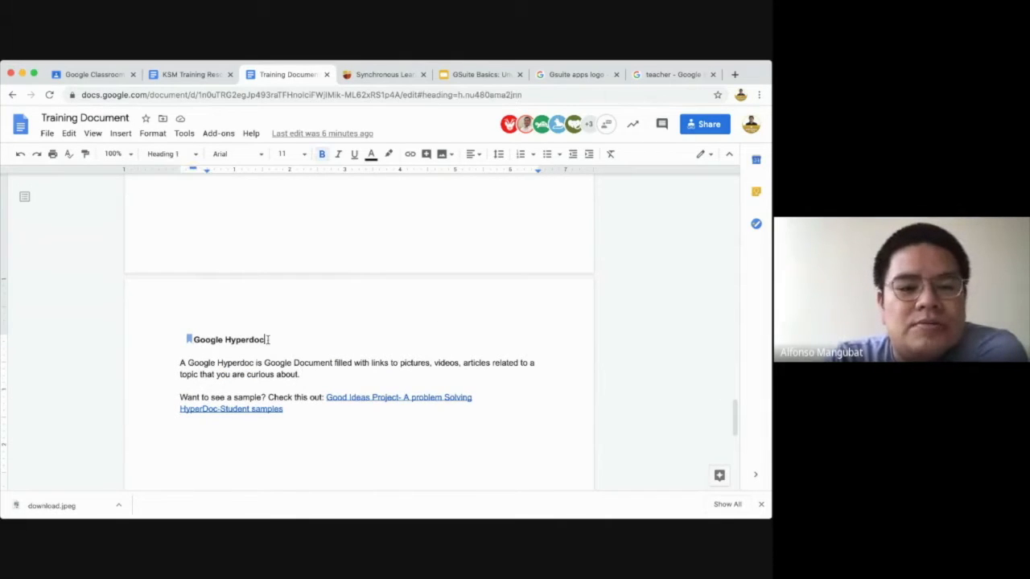
Examine the Google Hyperdoc heading on the last page and the list item on page 3 that links to it
drag(266, 340, 184, 340)
scroll(265, 325, up, 10)
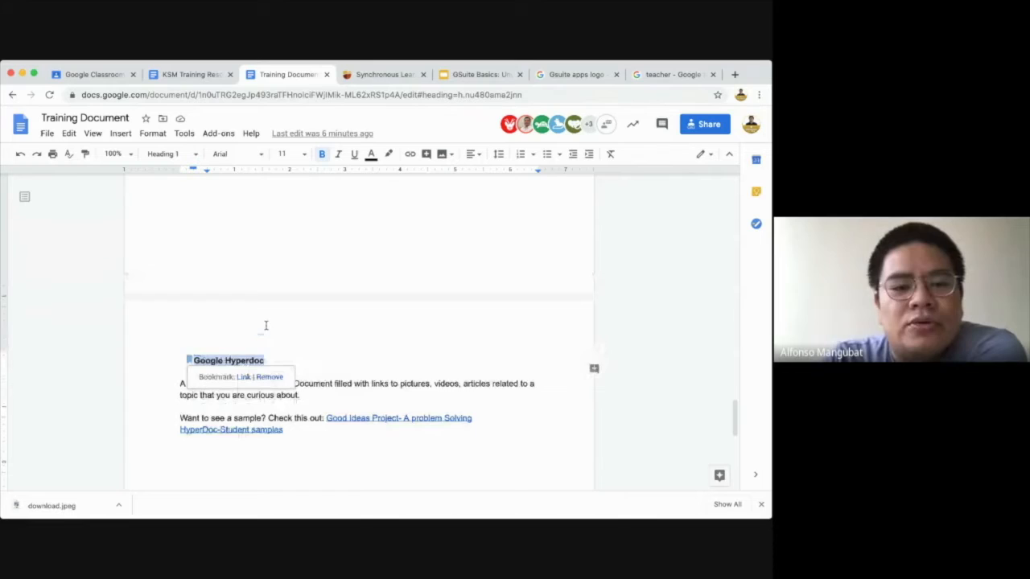
scroll(265, 326, up, 3)
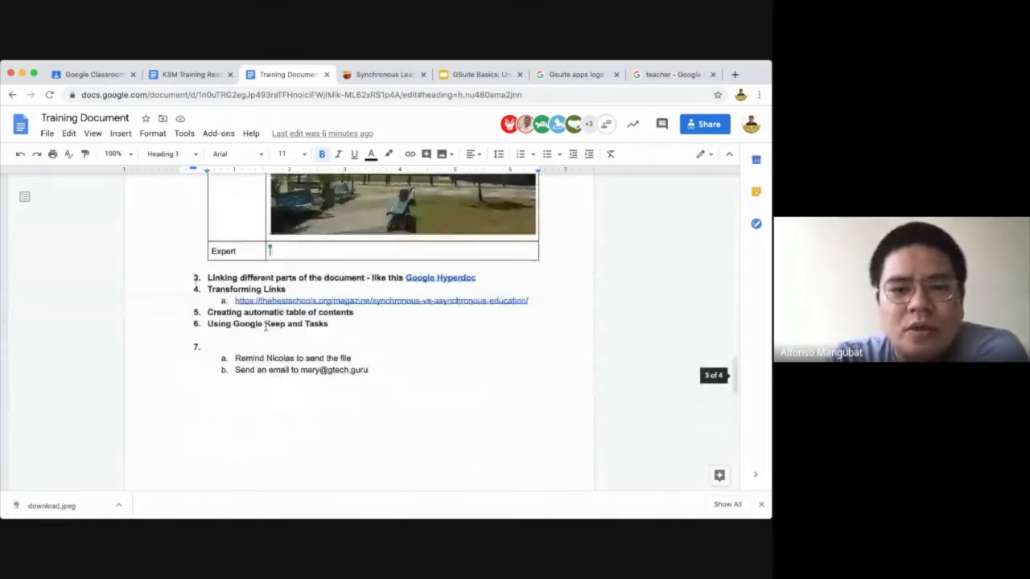
scroll(265, 326, down, 12)
scroll(266, 326, down, 3)
click(277, 339)
scroll(274, 336, up, 3)
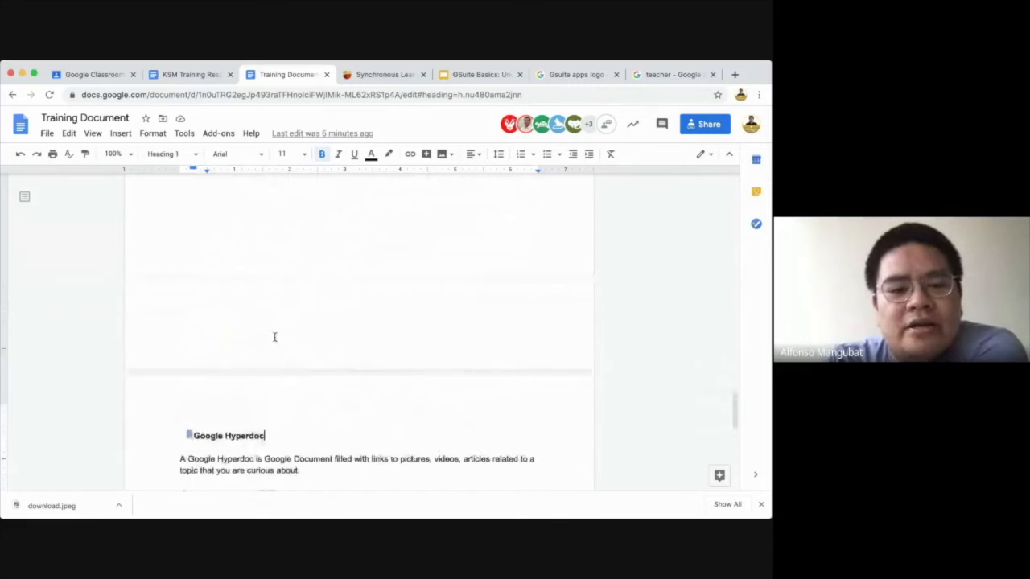
scroll(207, 403, down, 1)
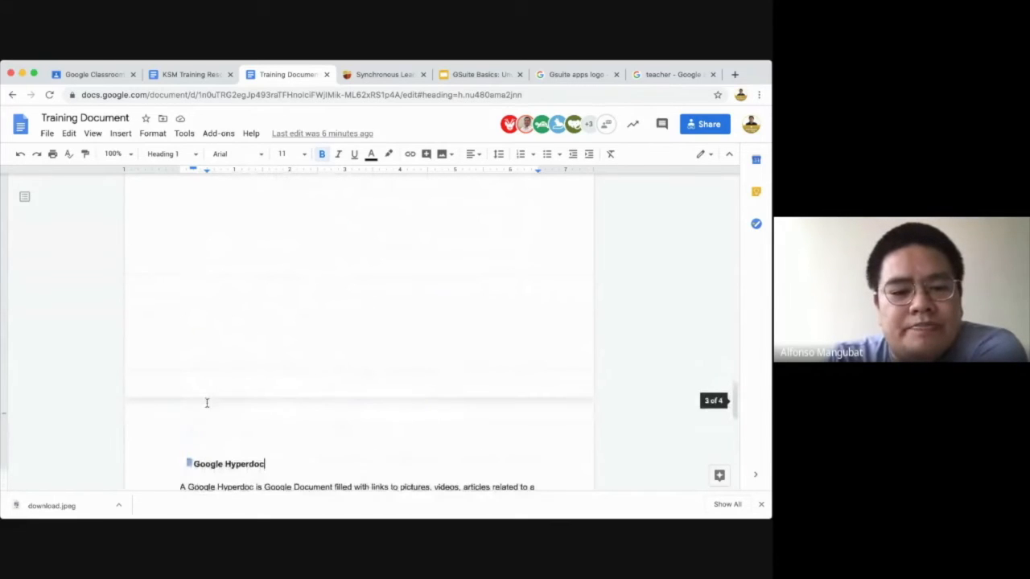
scroll(206, 404, down, 1)
Remove the indent before the Google Hyperdoc heading, and undo the extra deletion that moves the heading up to the previous page
click(195, 412)
key(BackSpace)
key(BackSpace)
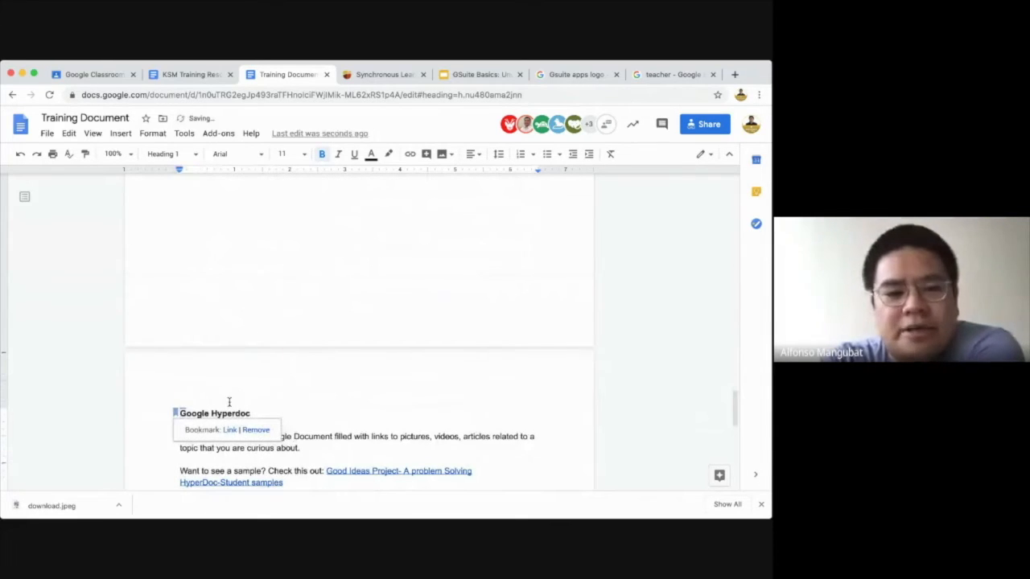
key(BackSpace)
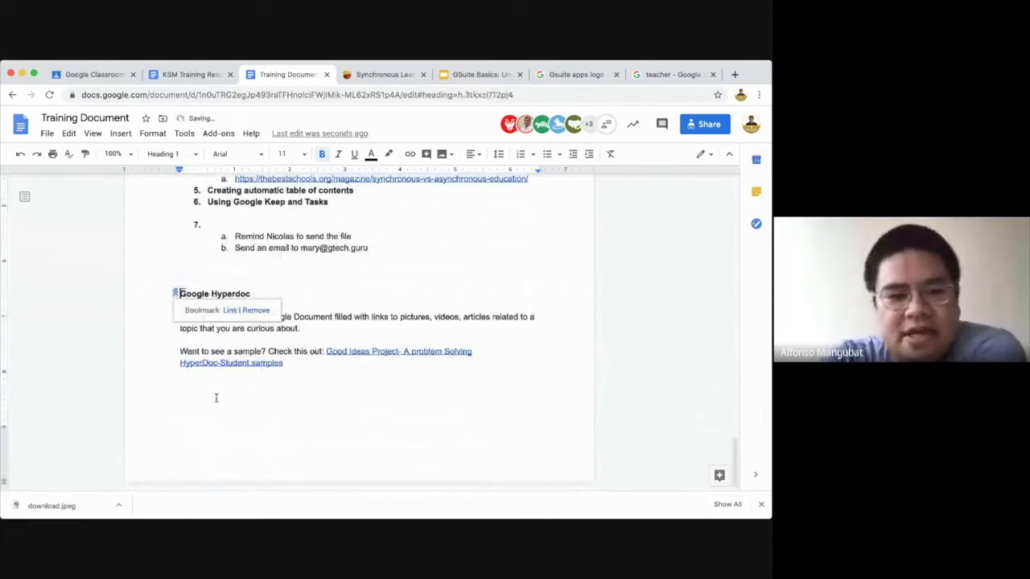
key(ctrl+z)
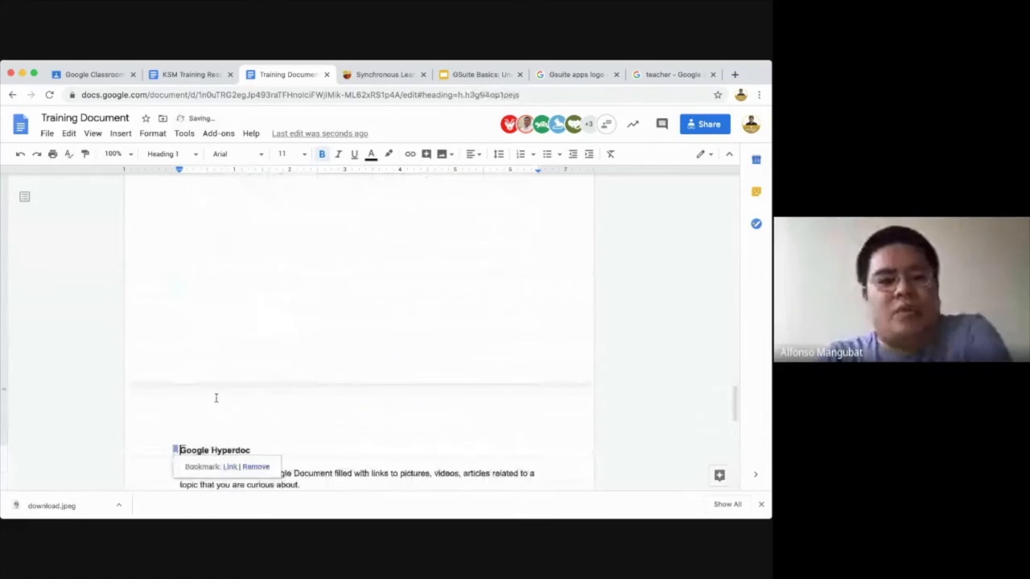
Remove the existing bookmark from the Google Hyperdoc heading and insert a new bookmark at the start of the heading
click(252, 468)
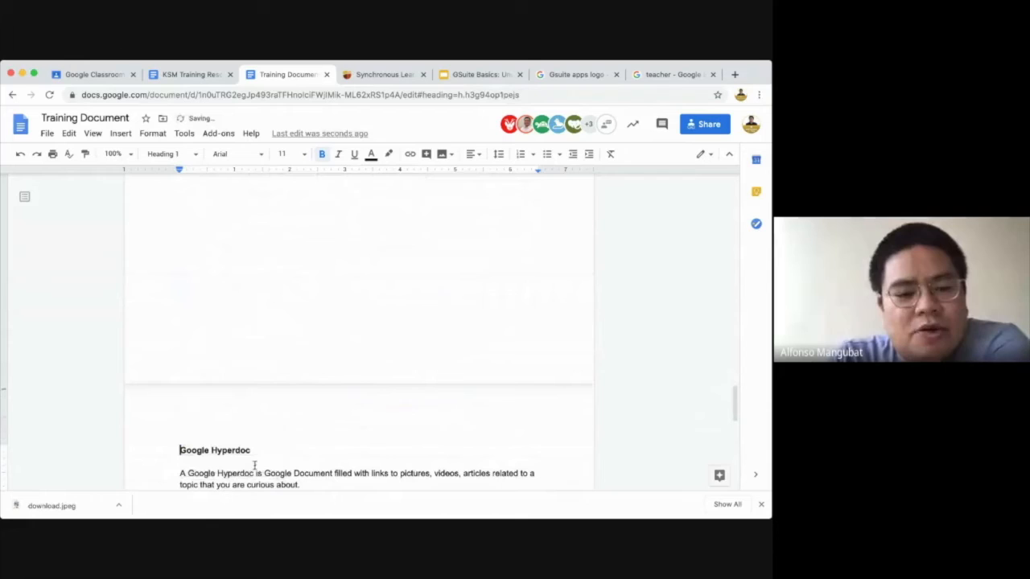
click(122, 134)
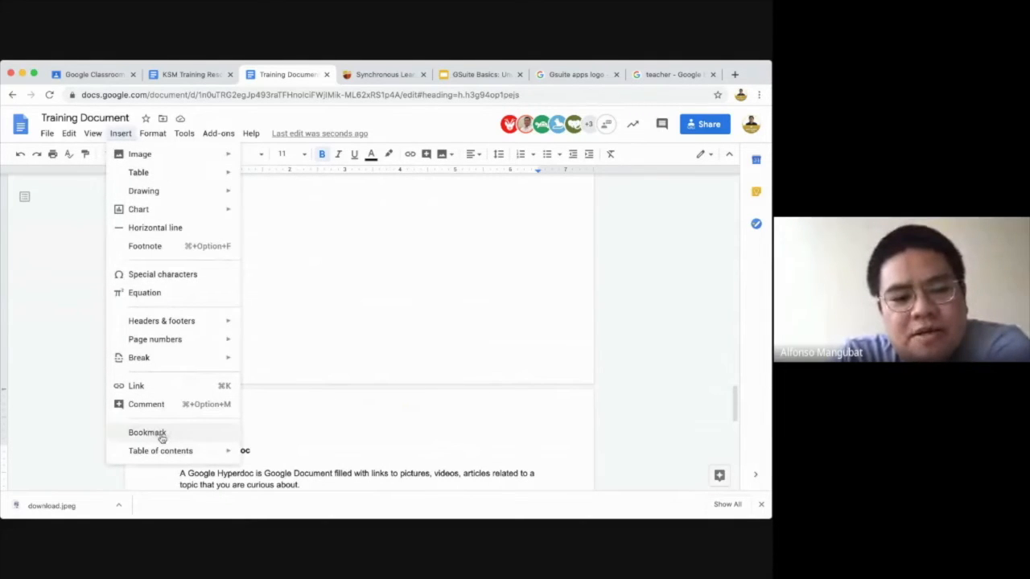
click(157, 434)
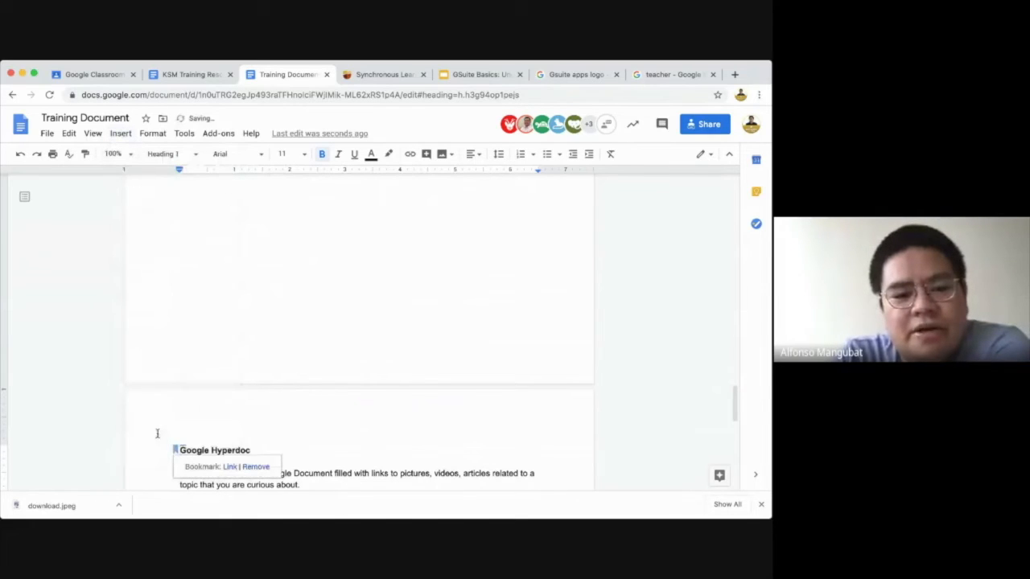
scroll(189, 451, down, 1)
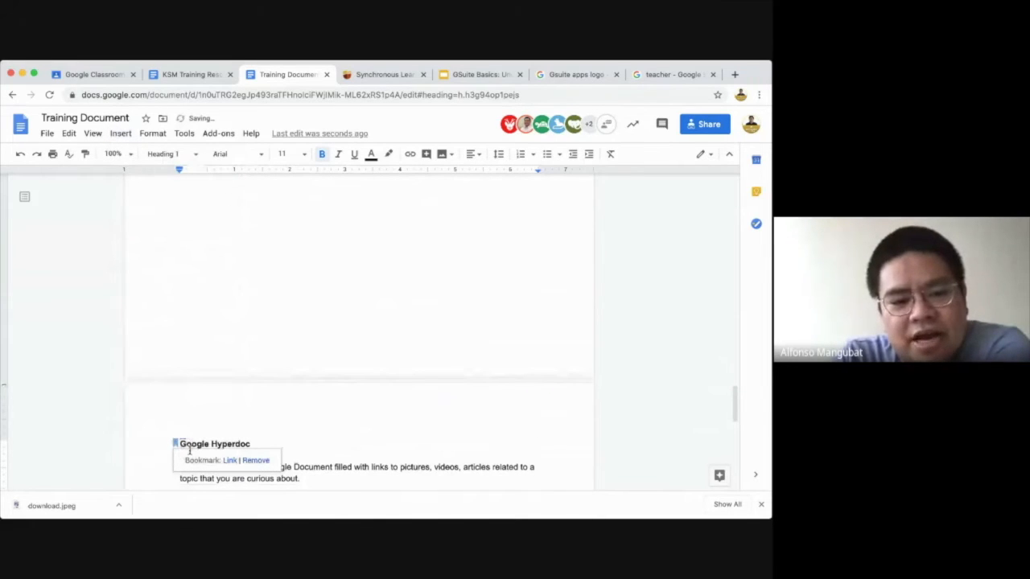
scroll(190, 451, down, 1)
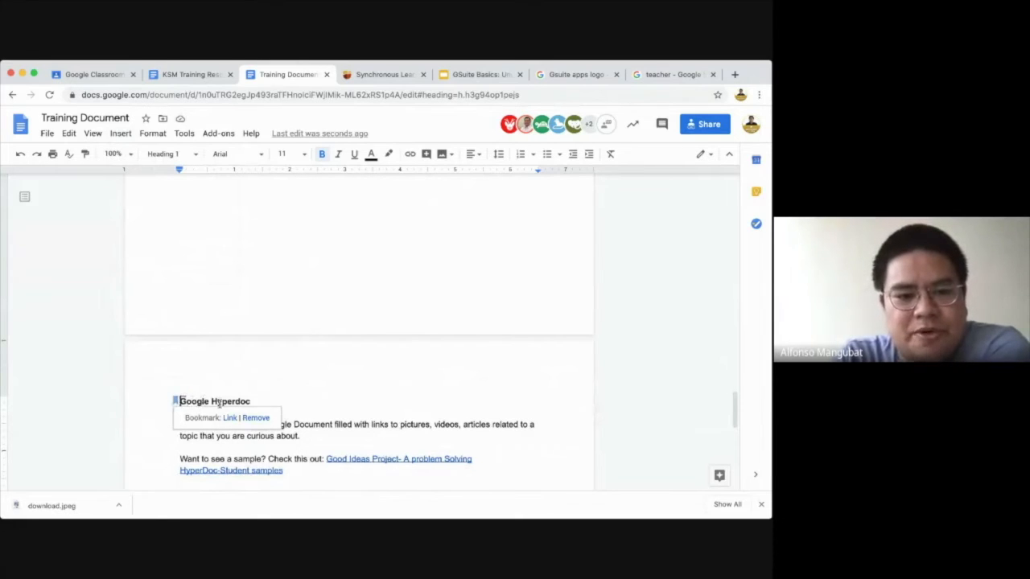
scroll(215, 342, up, 1)
scroll(214, 343, down, 1)
scroll(214, 340, up, 1)
scroll(203, 376, down, 1)
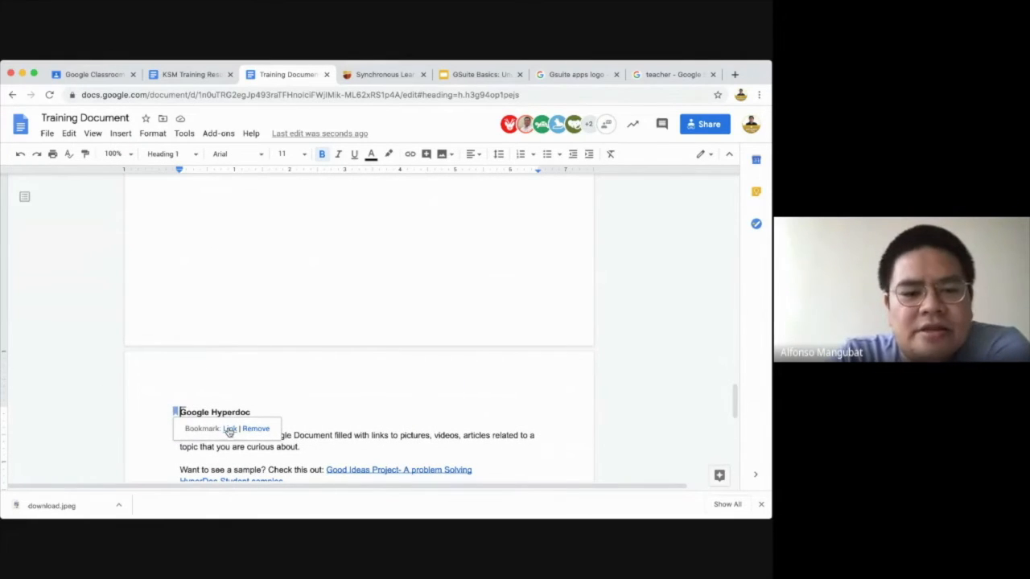
Replace the linked words at the end of list item 3 with the plain text "Google HyperDoc"
scroll(231, 357, up, 1)
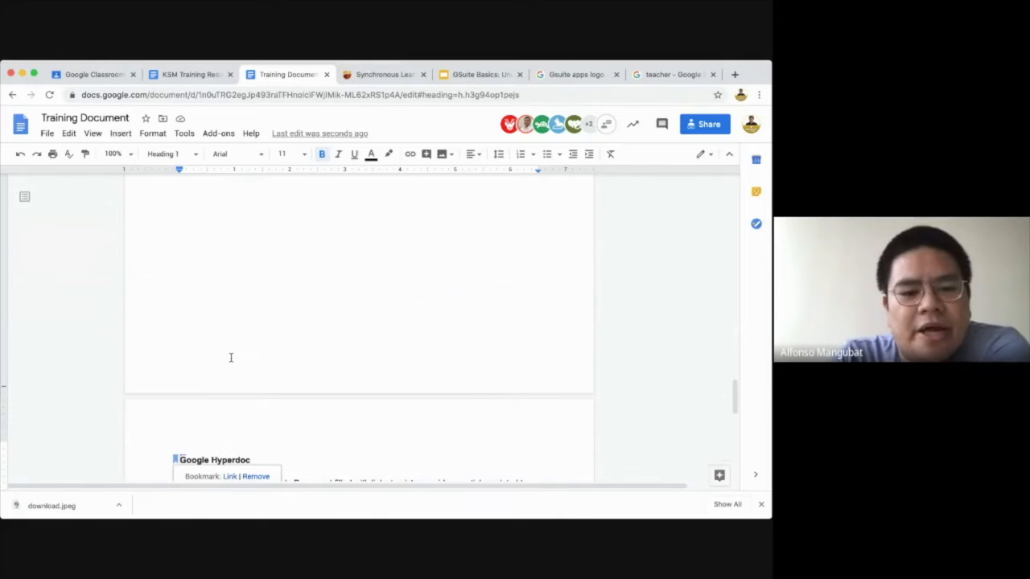
scroll(231, 357, up, 3)
scroll(231, 357, up, 3)
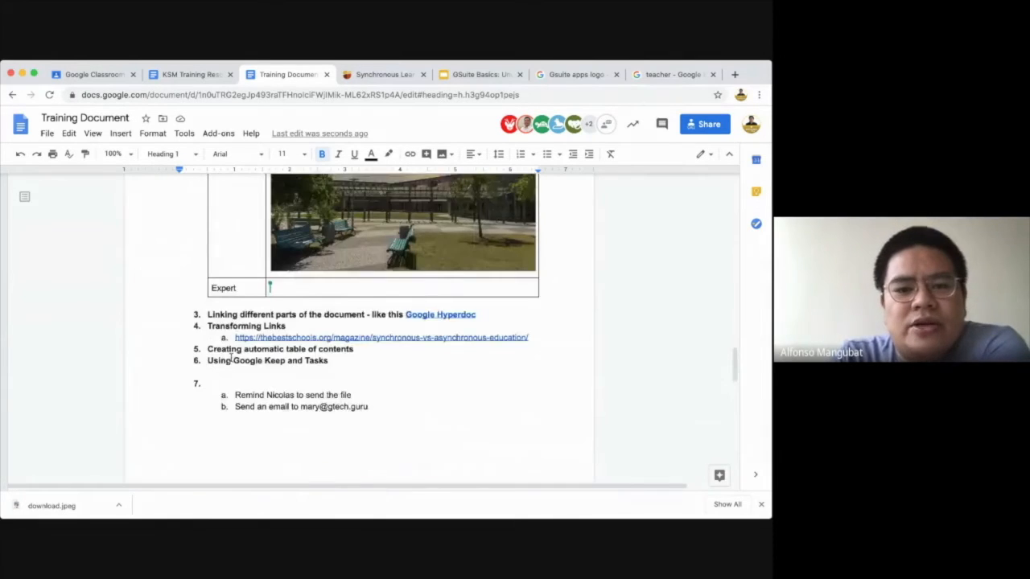
drag(477, 293, 406, 295)
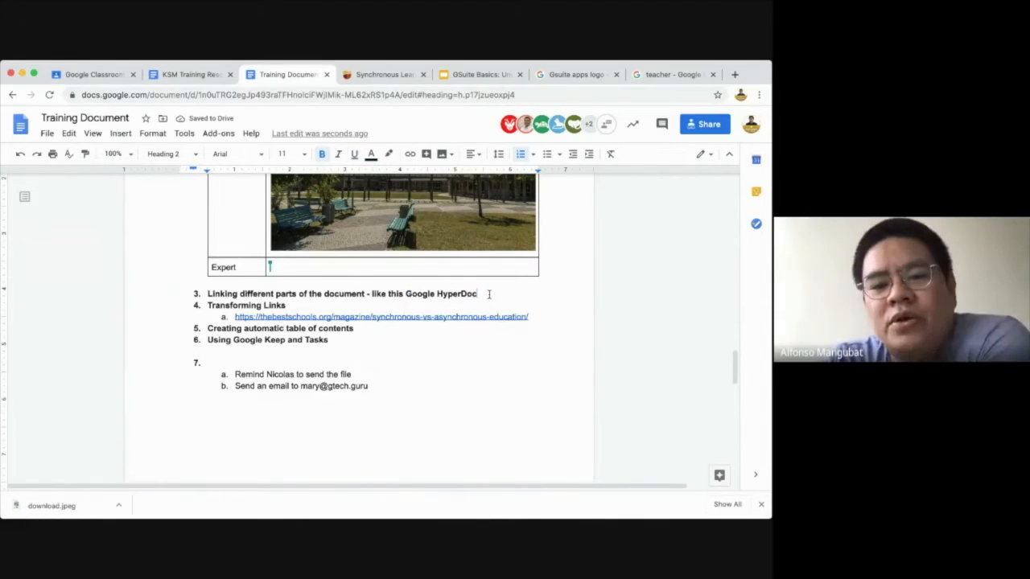
Link the words Google HyperDoc in list item 3 to the document's Google Hyperdoc bookmark
drag(490, 294, 406, 291)
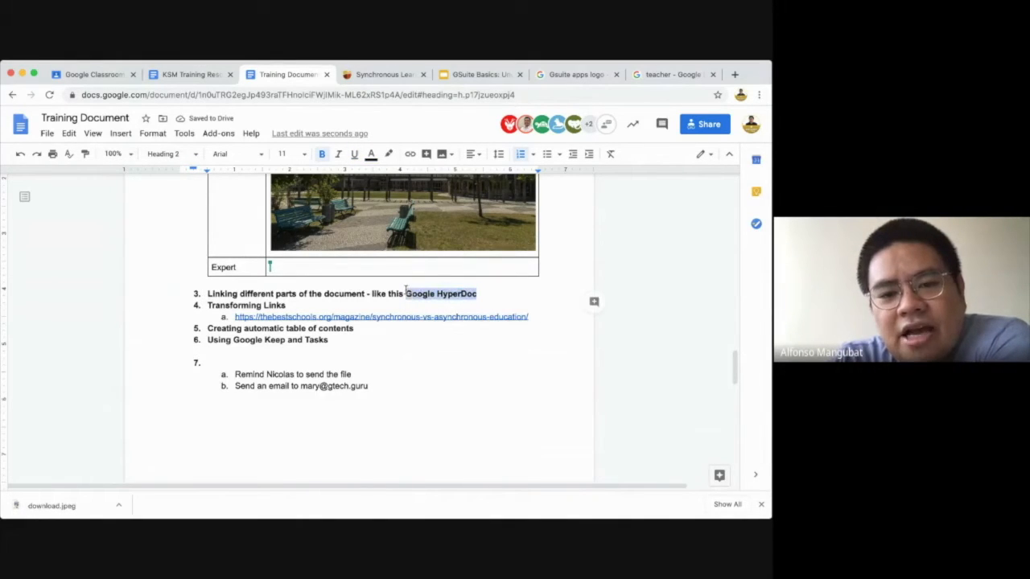
right_click(440, 295)
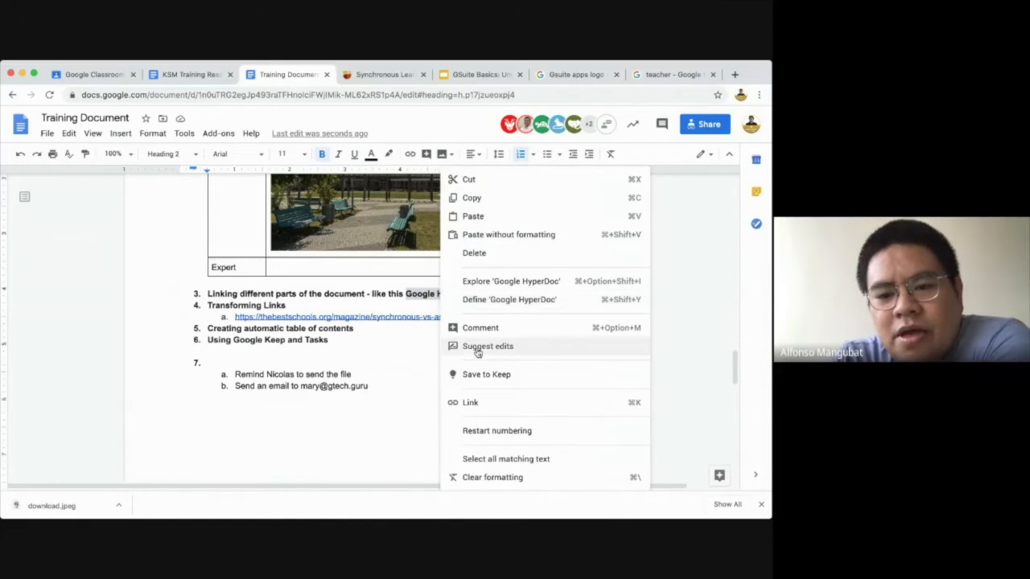
click(471, 406)
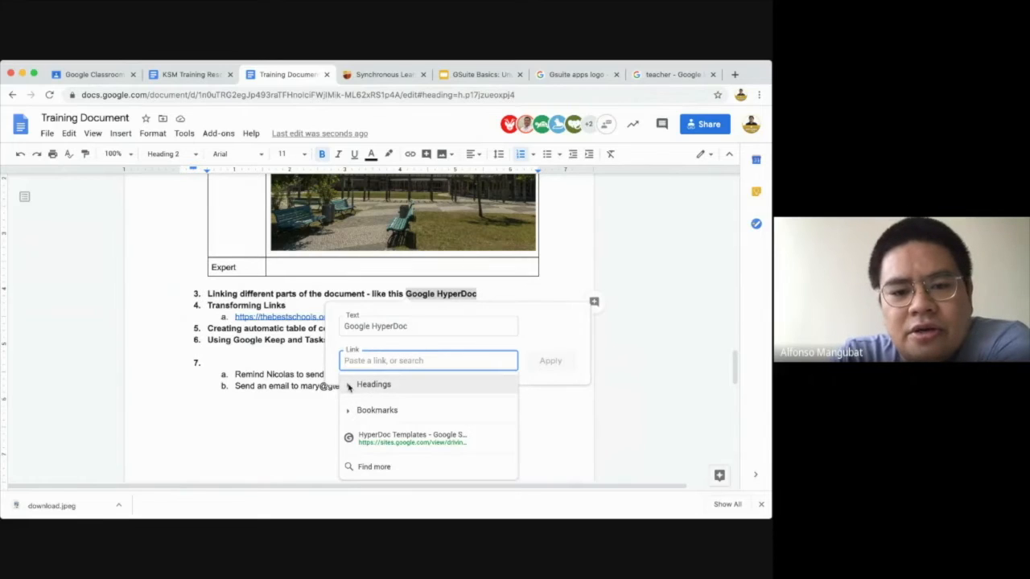
click(349, 386)
scroll(394, 394, down, 5)
scroll(394, 394, up, 5)
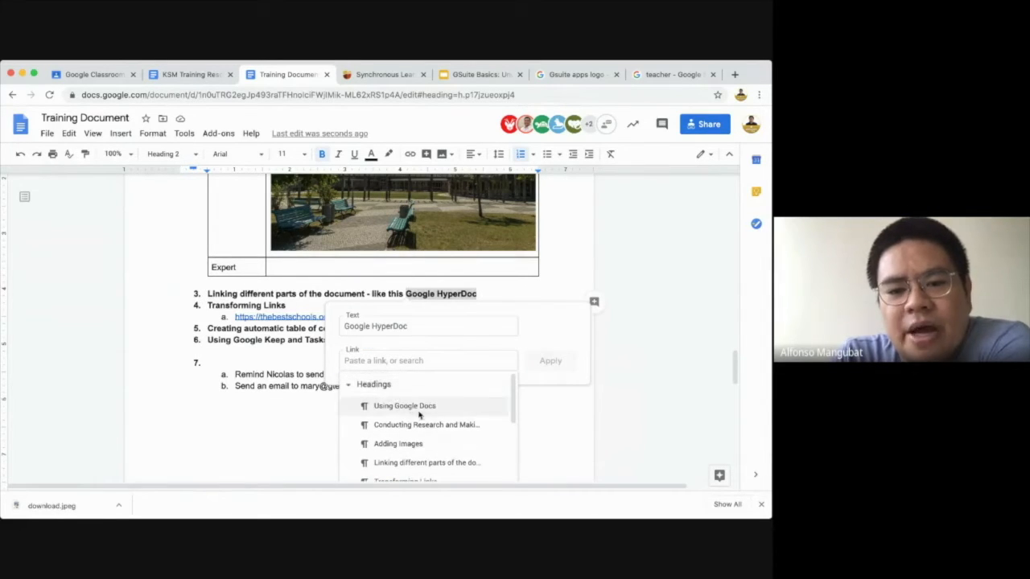
scroll(419, 414, down, 5)
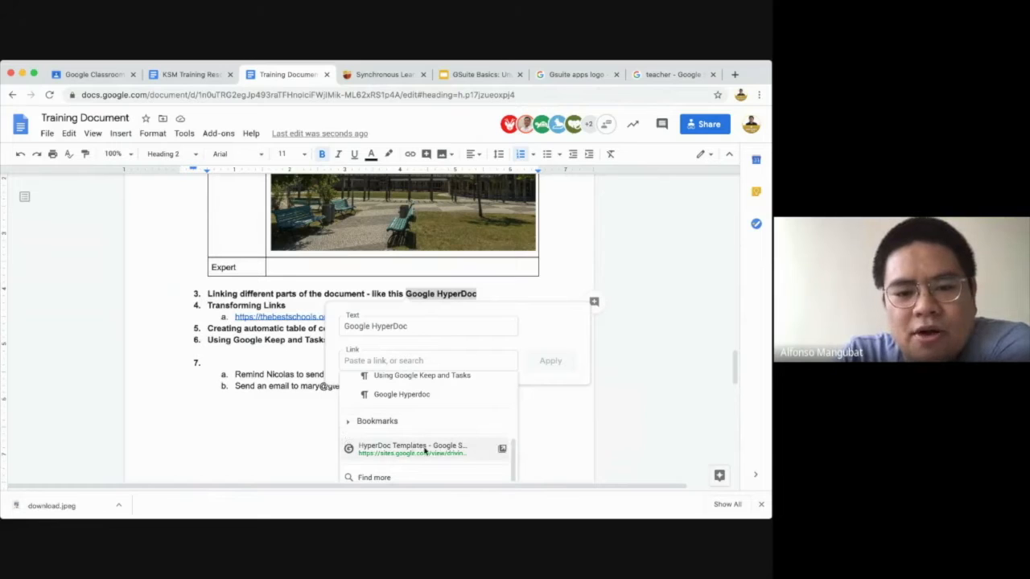
click(350, 424)
scroll(386, 421, down, 1)
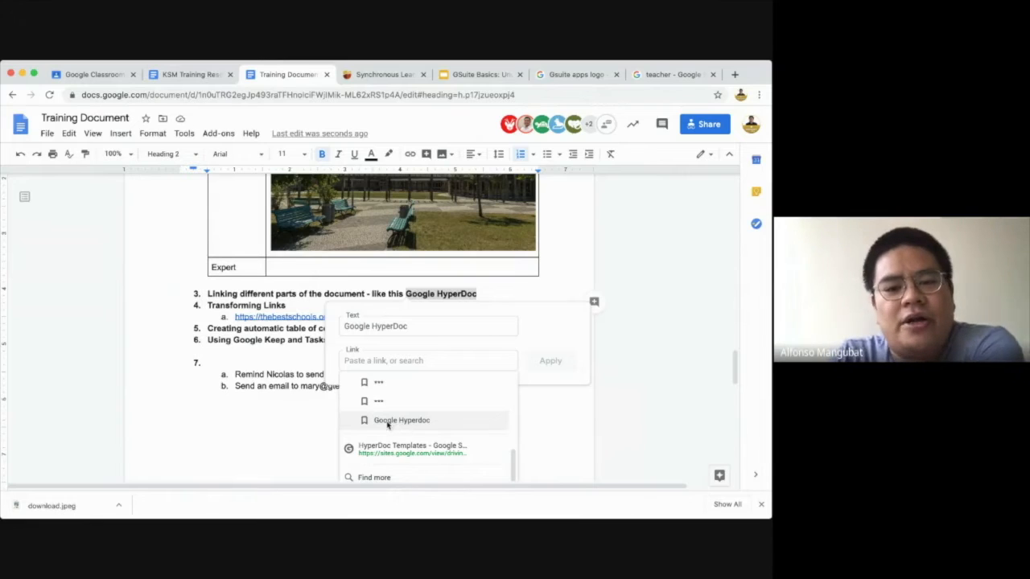
click(387, 423)
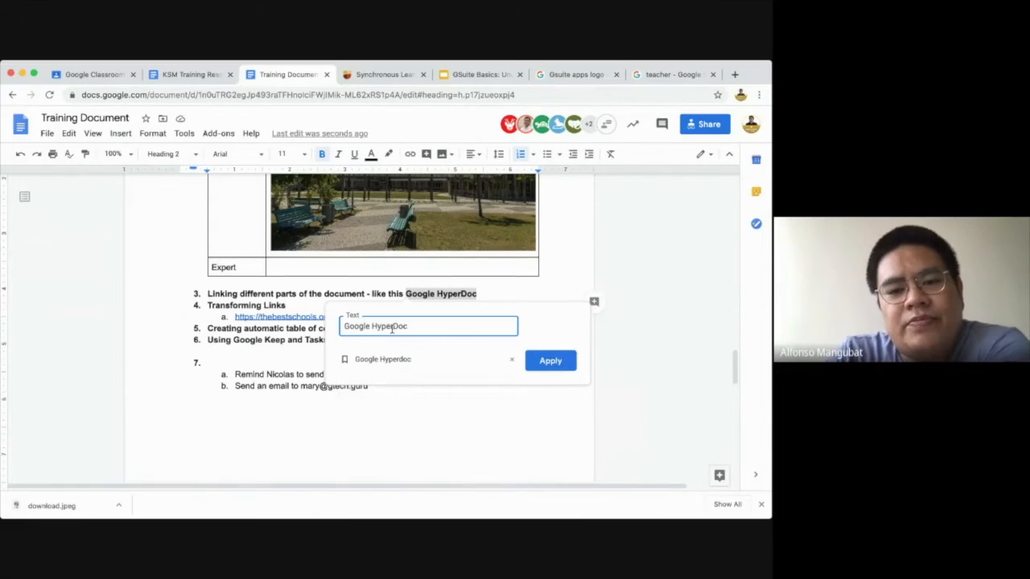
click(552, 362)
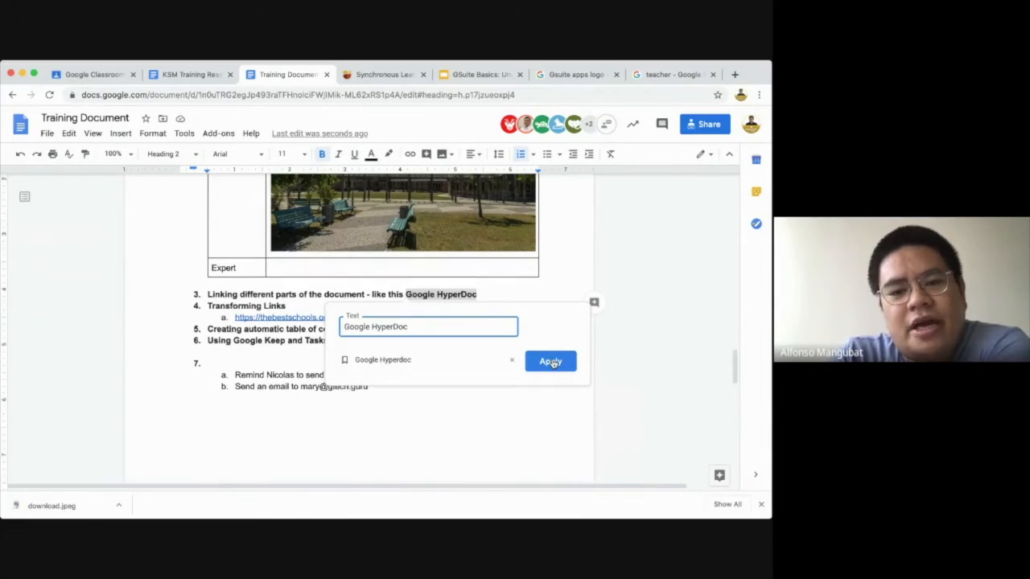
Test the new Google HyperDoc link in item 3 by following it to the bookmarked heading on the last page
click(427, 297)
click(354, 295)
click(437, 296)
click(447, 312)
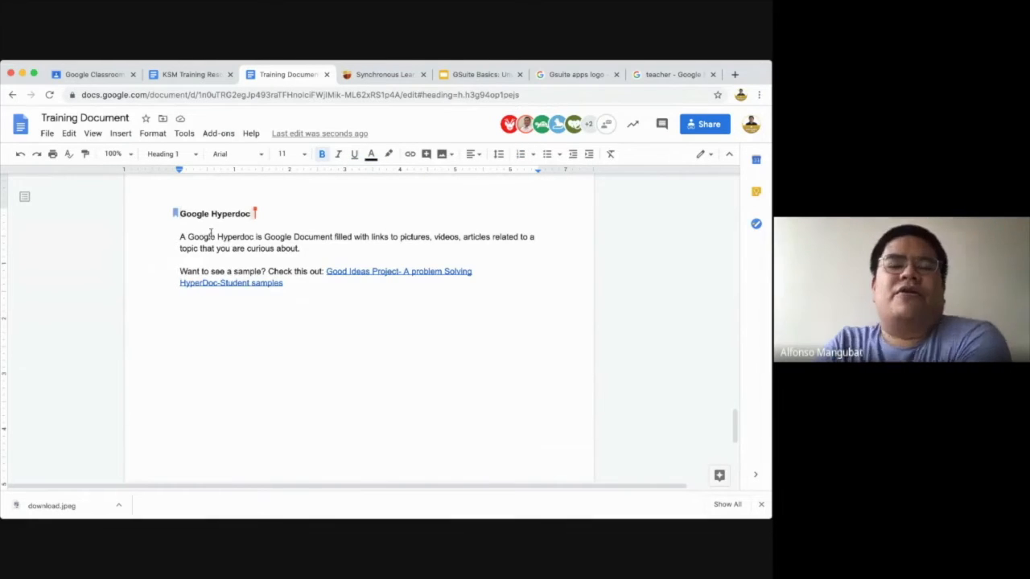
scroll(321, 234, up, 5)
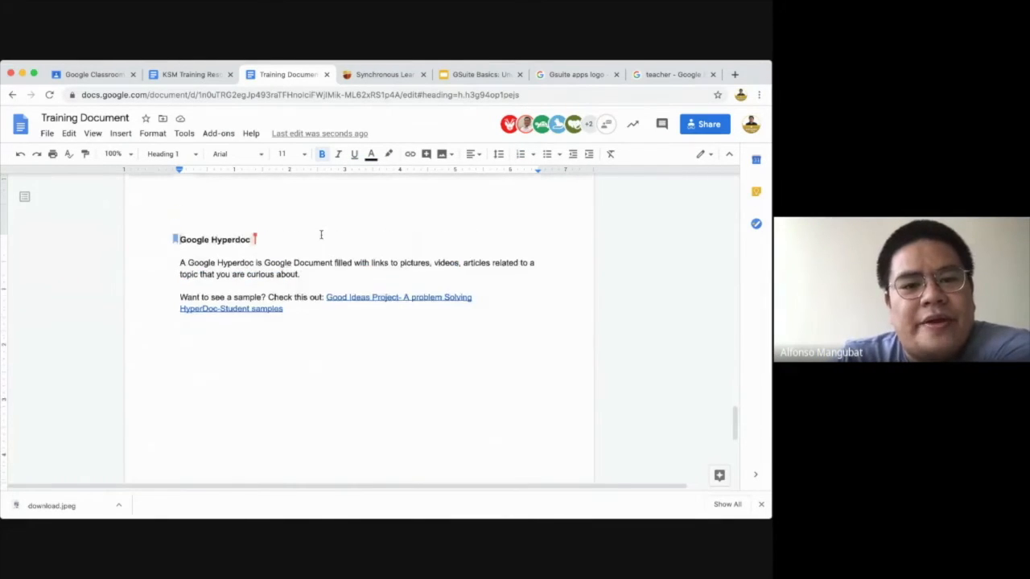
scroll(321, 234, down, 2)
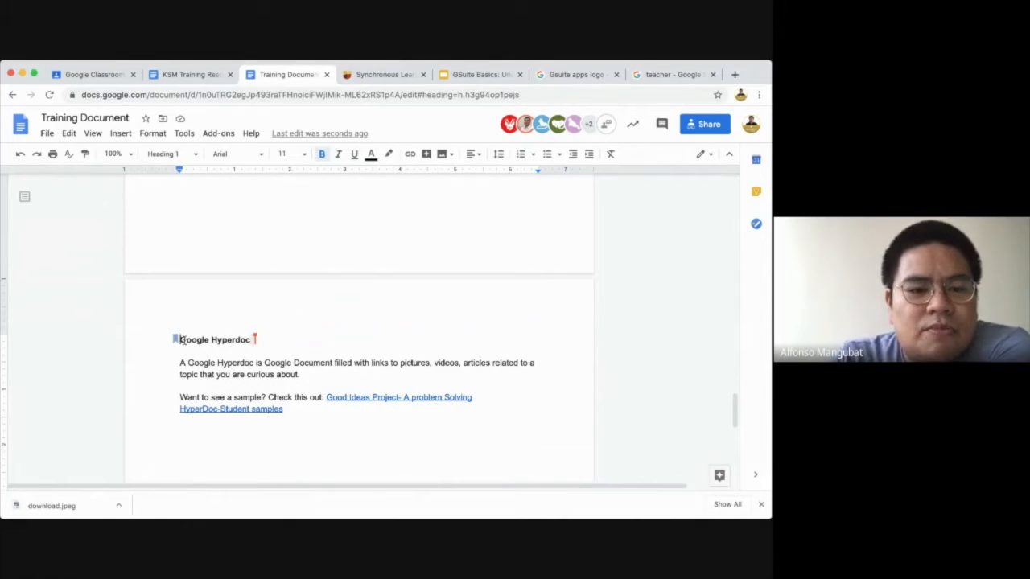
Open the Good Ideas Project HyperDoc sample linked below the Google Hyperdoc description and look over its opening section
scroll(280, 350, down, 1)
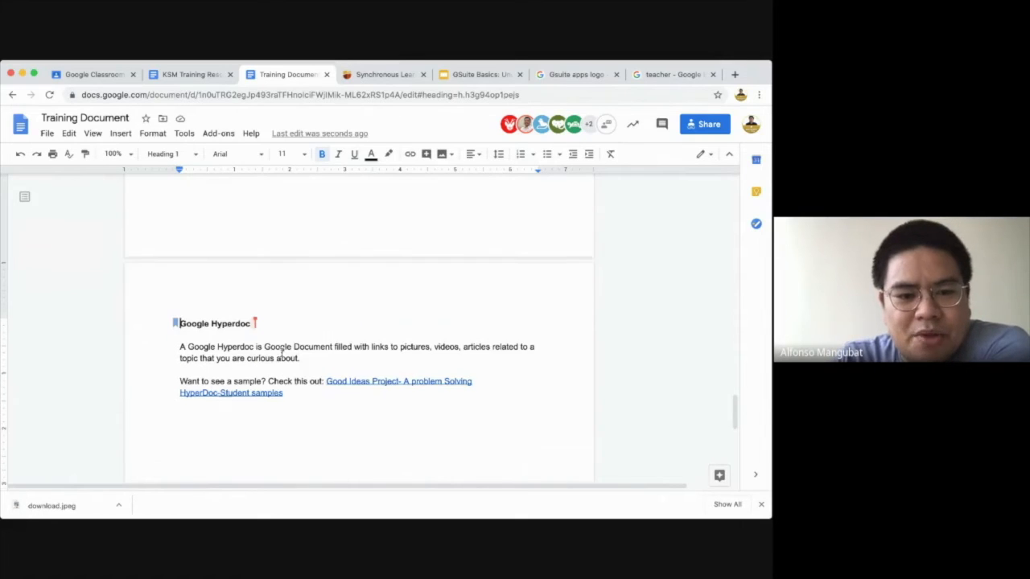
scroll(281, 351, up, 1)
scroll(281, 352, down, 3)
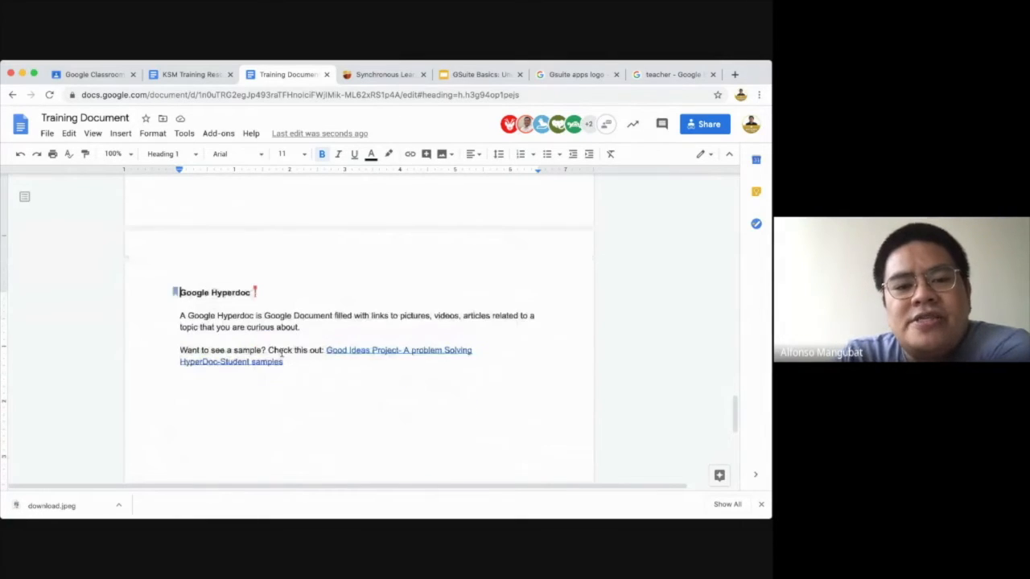
scroll(281, 352, down, 1)
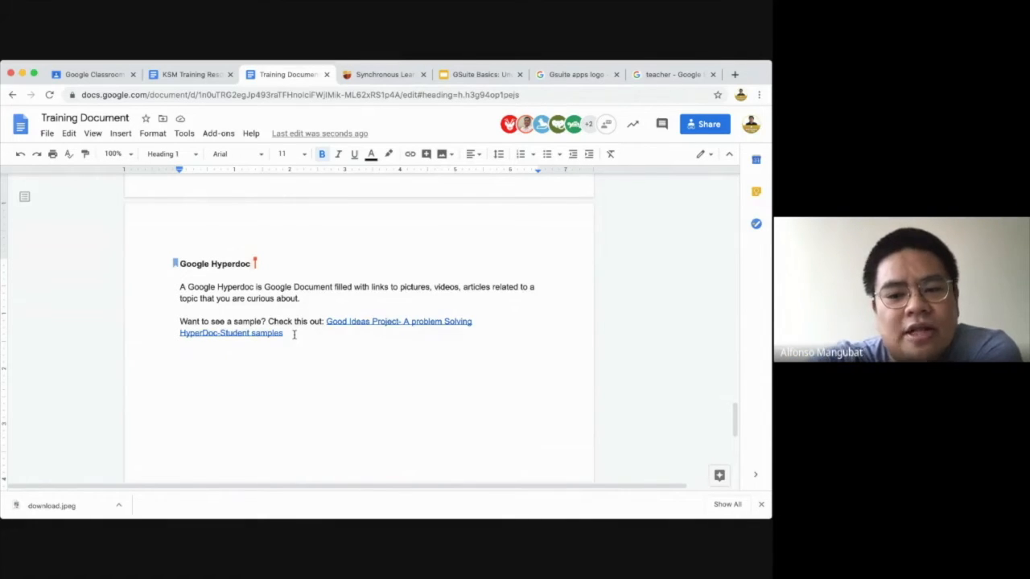
super+click(278, 333)
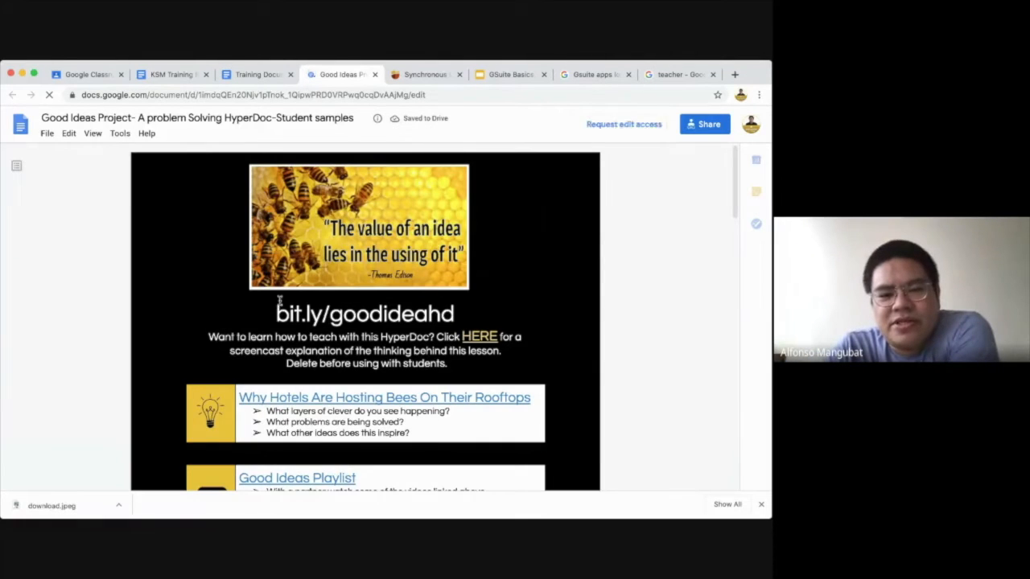
scroll(315, 364, down, 3)
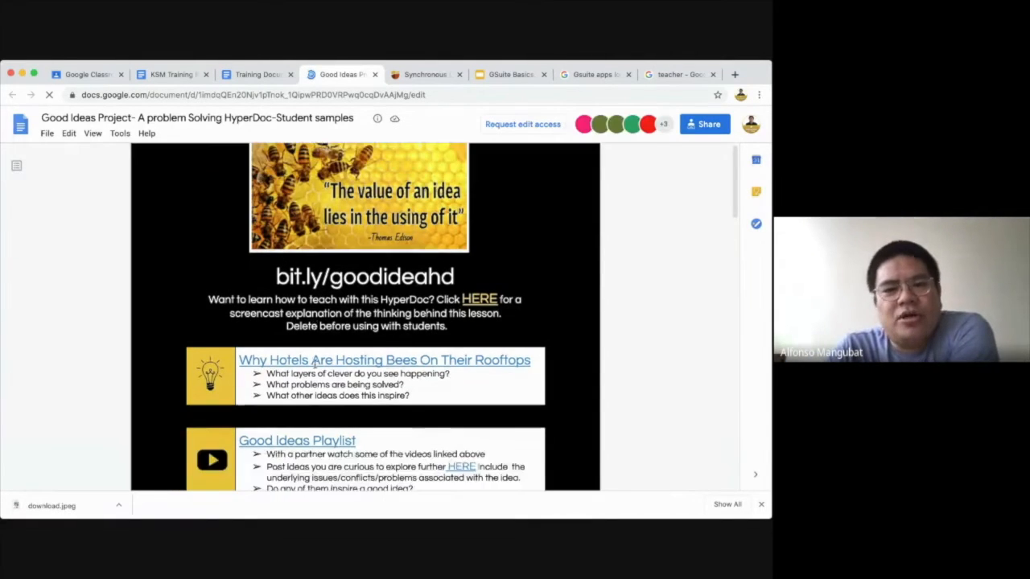
scroll(314, 365, up, 3)
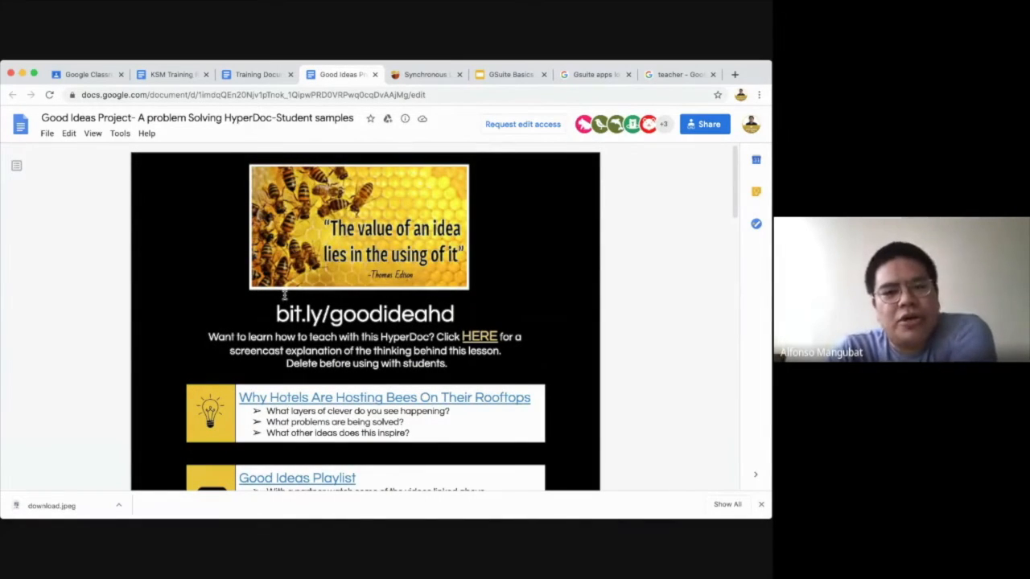
scroll(284, 295, down, 1)
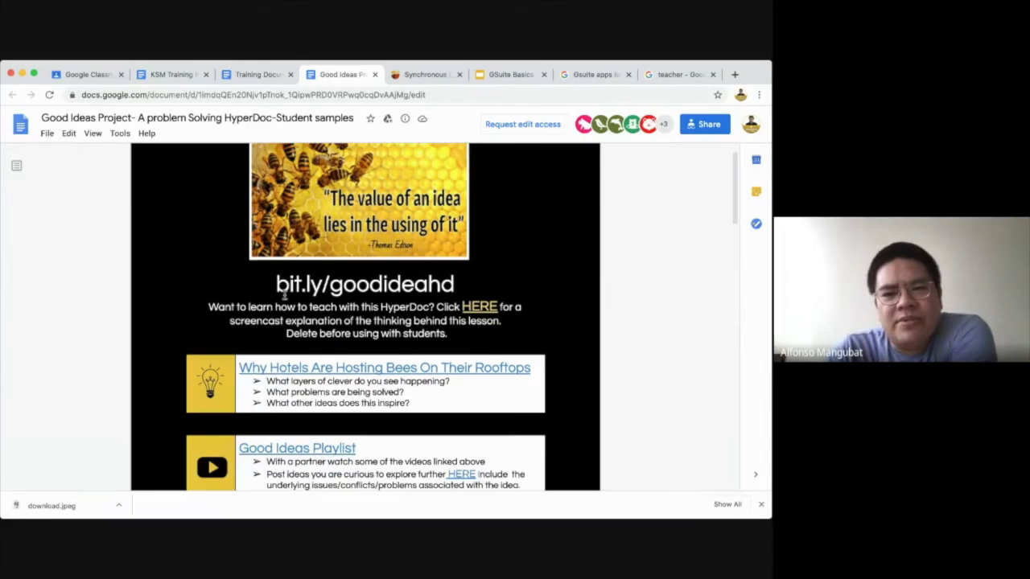
scroll(284, 295, up, 1)
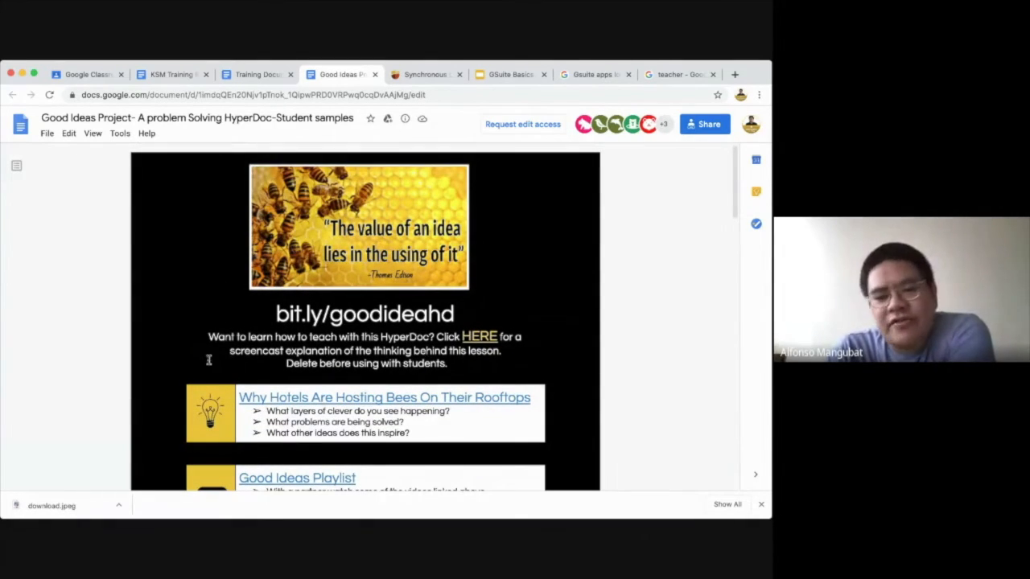
click(224, 541)
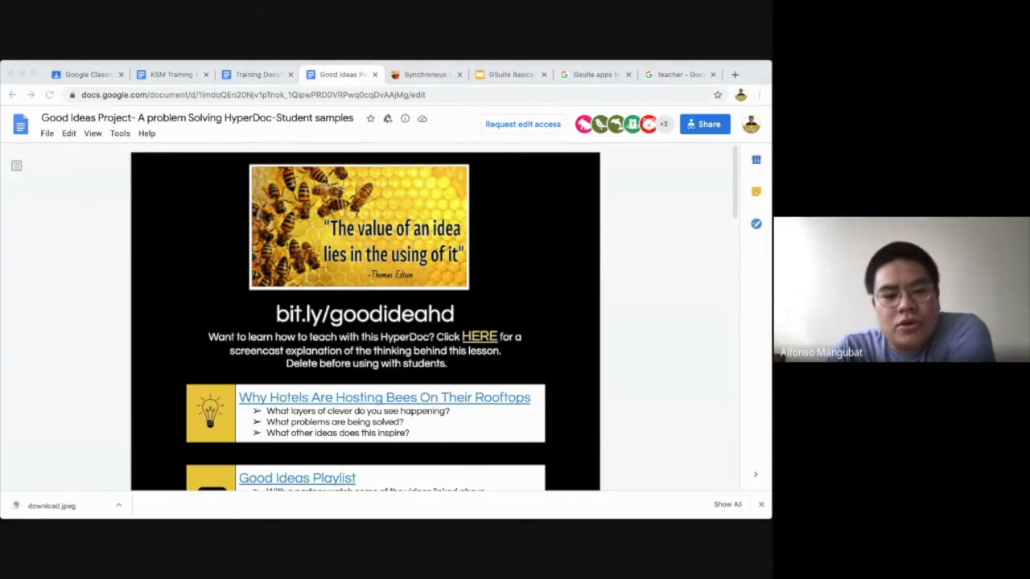
click(634, 320)
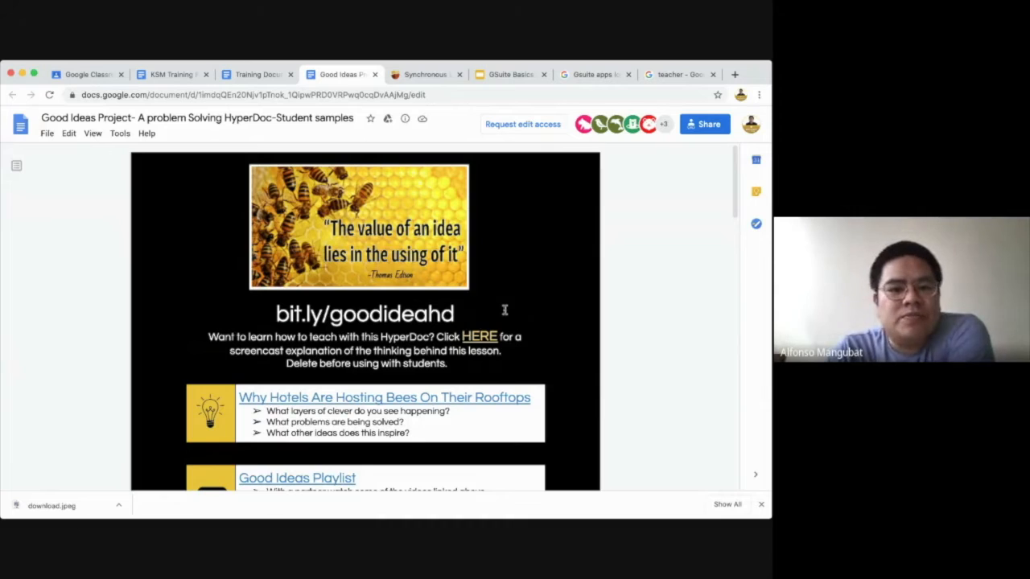
scroll(505, 310, down, 1)
scroll(504, 310, up, 1)
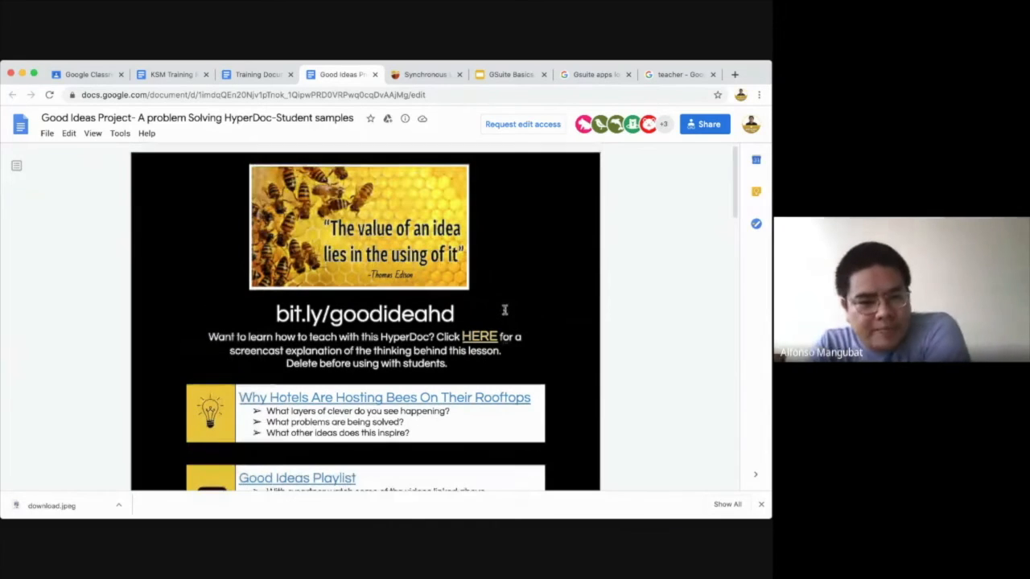